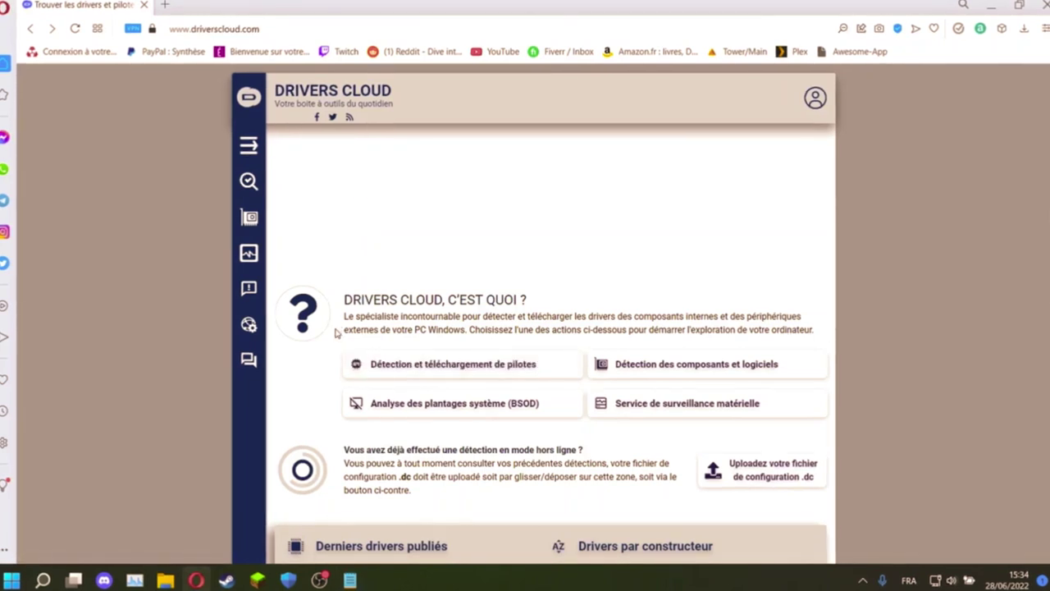
Step: Open 'Détection et téléchargement de pilotes' and scroll down to the 'Installation manuelle' button
{"action": "left_click_drag", "start_coordinate": [336, 330], "coordinate": [435, 338]}
{"action": "left_click", "coordinate": [439, 338]}
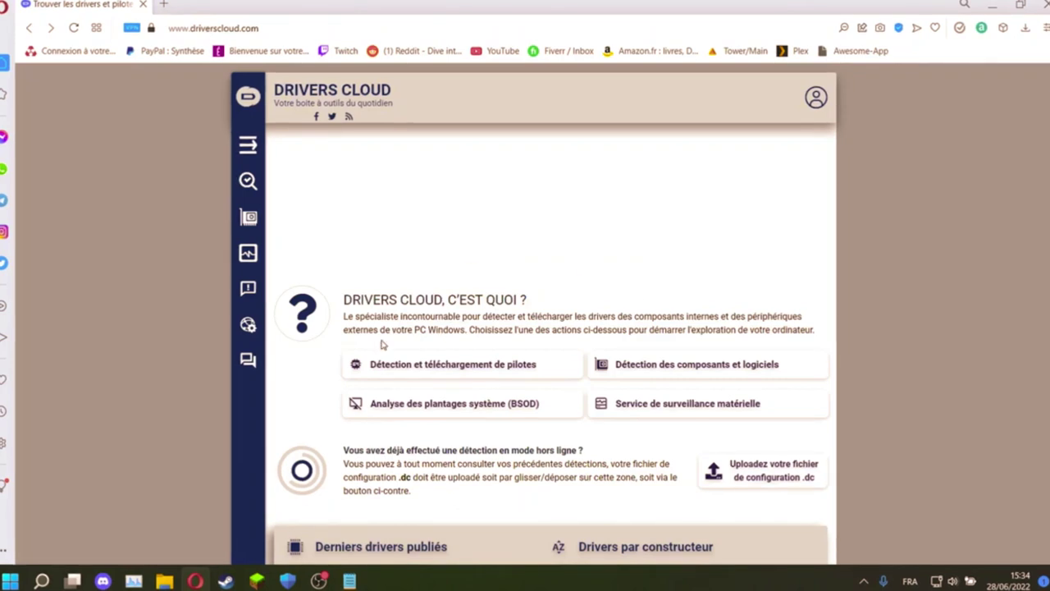
{"action": "left_click", "coordinate": [541, 371]}
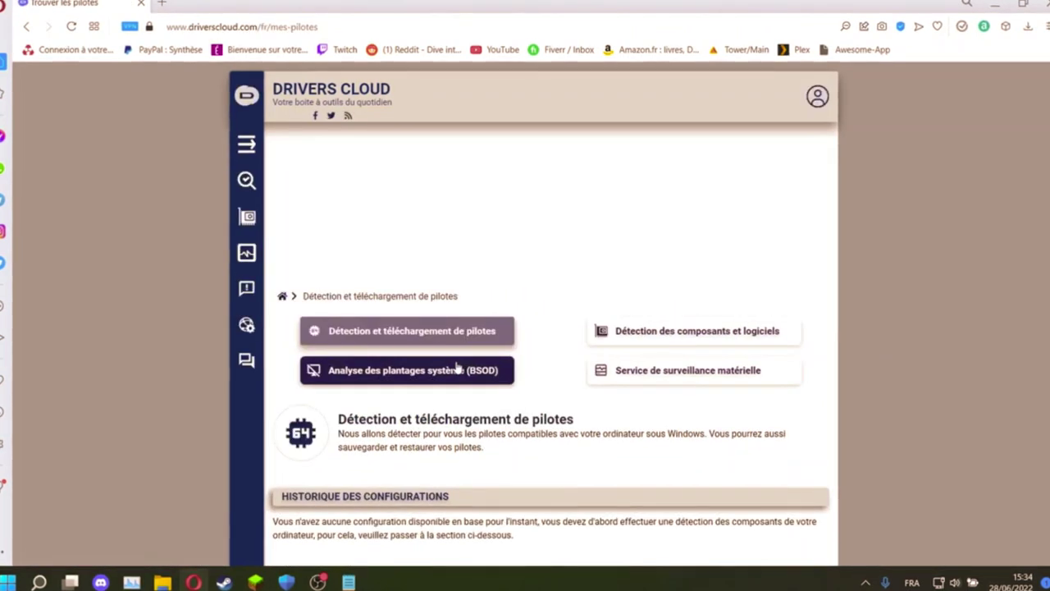
{"action": "scroll", "coordinate": [539, 317], "scroll_direction": "down", "scroll_amount": 3}
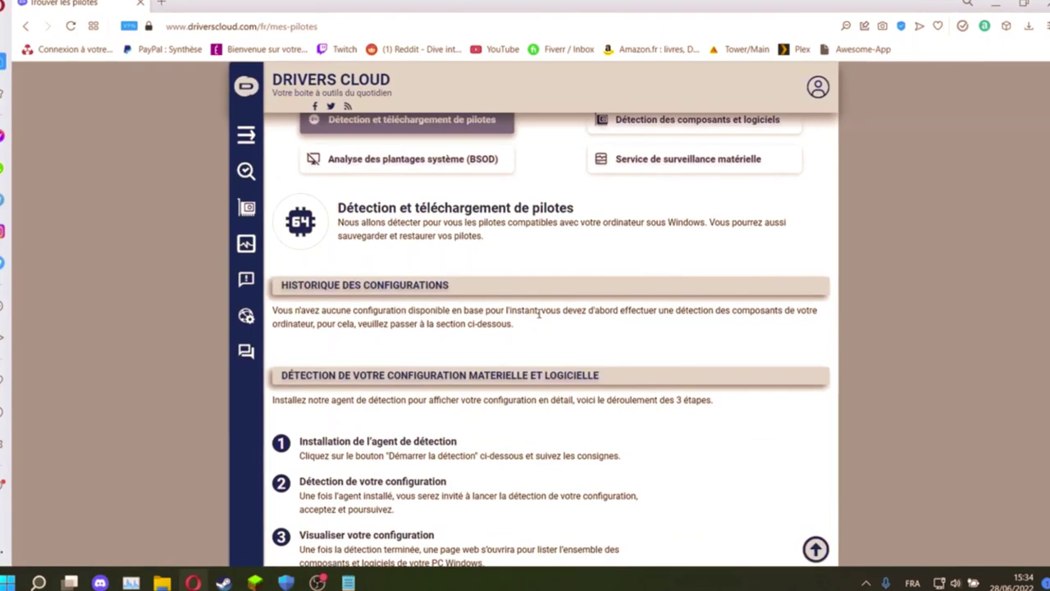
{"action": "scroll", "coordinate": [538, 317], "scroll_direction": "down", "scroll_amount": 6}
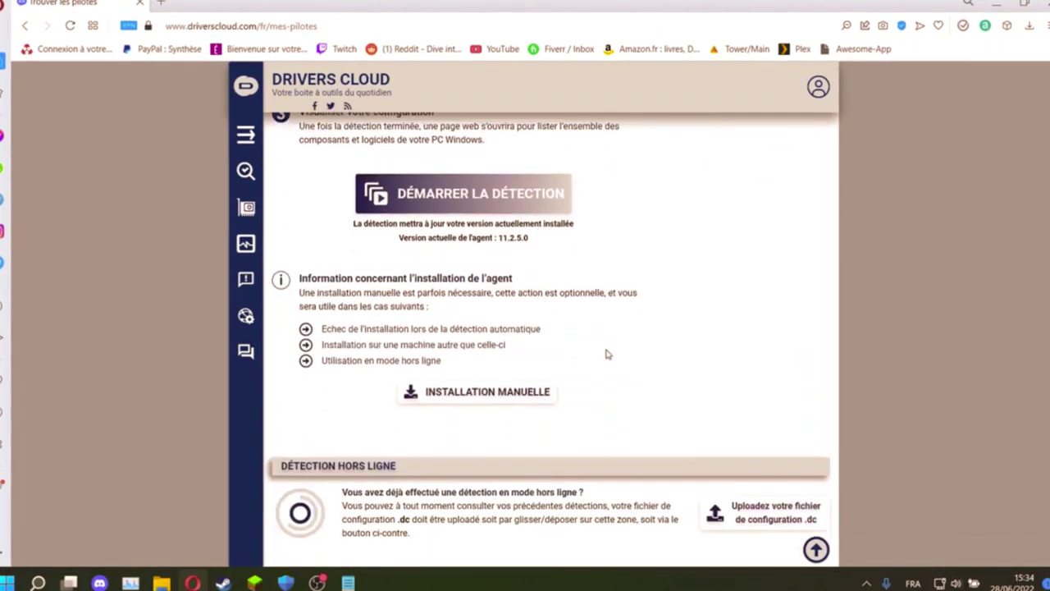
Step: Choose Installation manuelle, then Installation automatique, and save DriversCloud_Win.exe to Téléchargements
{"action": "left_click", "coordinate": [513, 395]}
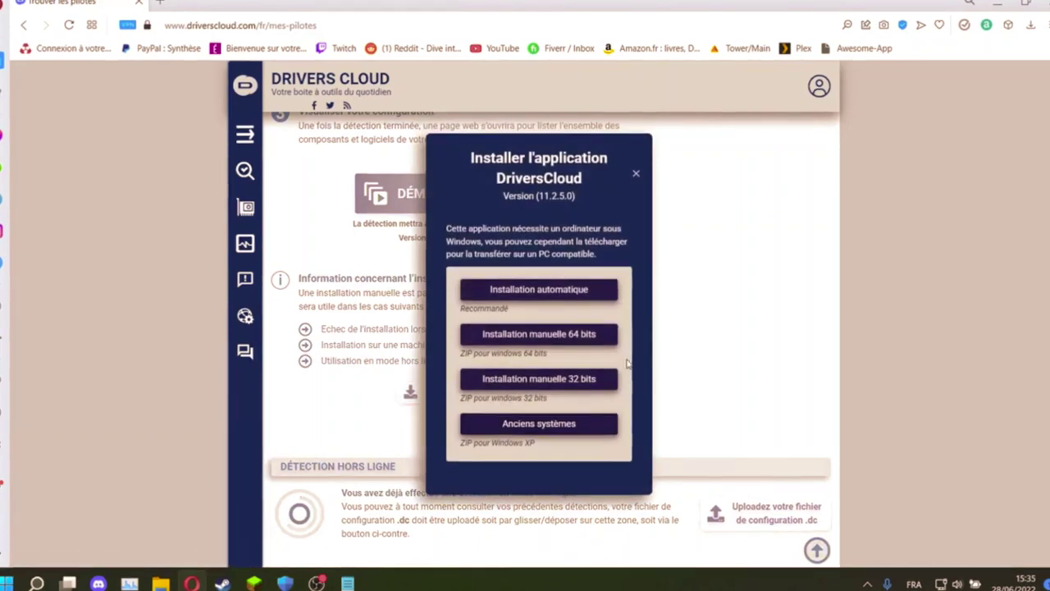
{"action": "left_click", "coordinate": [549, 299]}
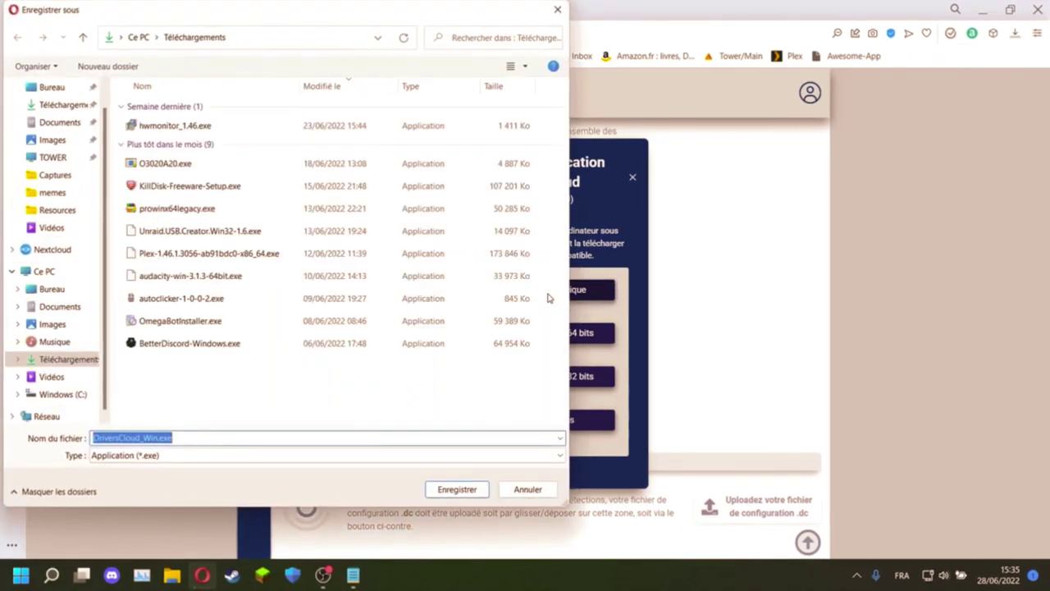
{"action": "left_click", "coordinate": [454, 490]}
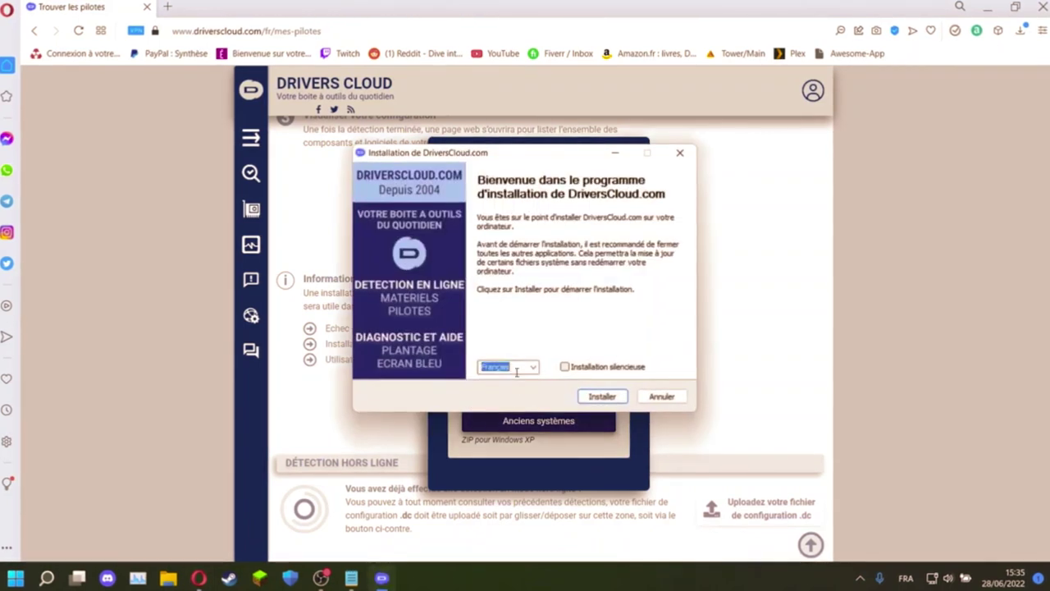
Step: Switch the installer language to English, install DriversCloud.com, and minimise the browser
{"action": "left_click", "coordinate": [531, 367]}
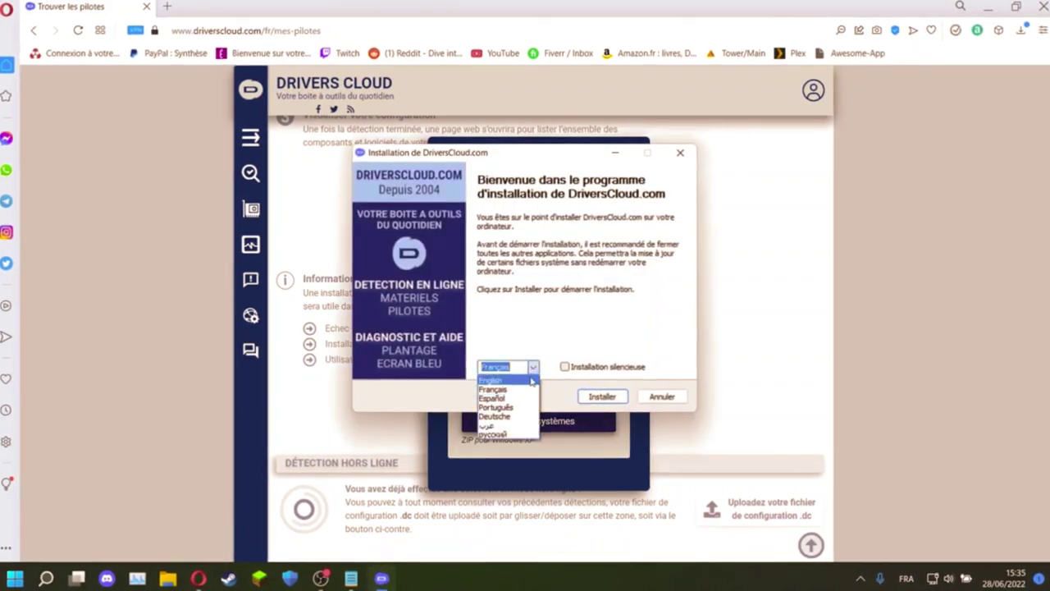
{"action": "left_click", "coordinate": [530, 380]}
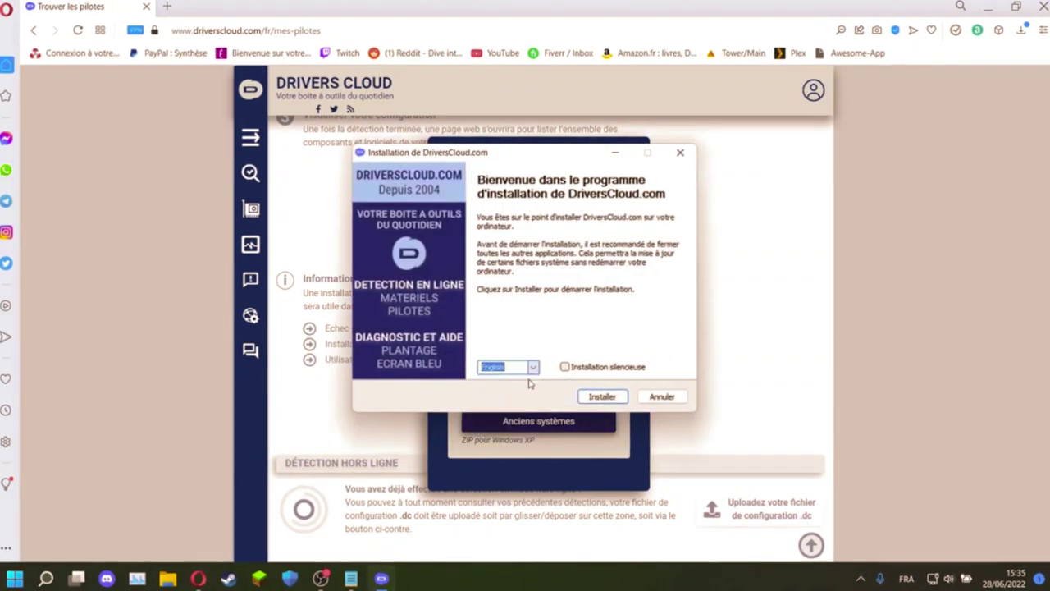
{"action": "left_click", "coordinate": [602, 397]}
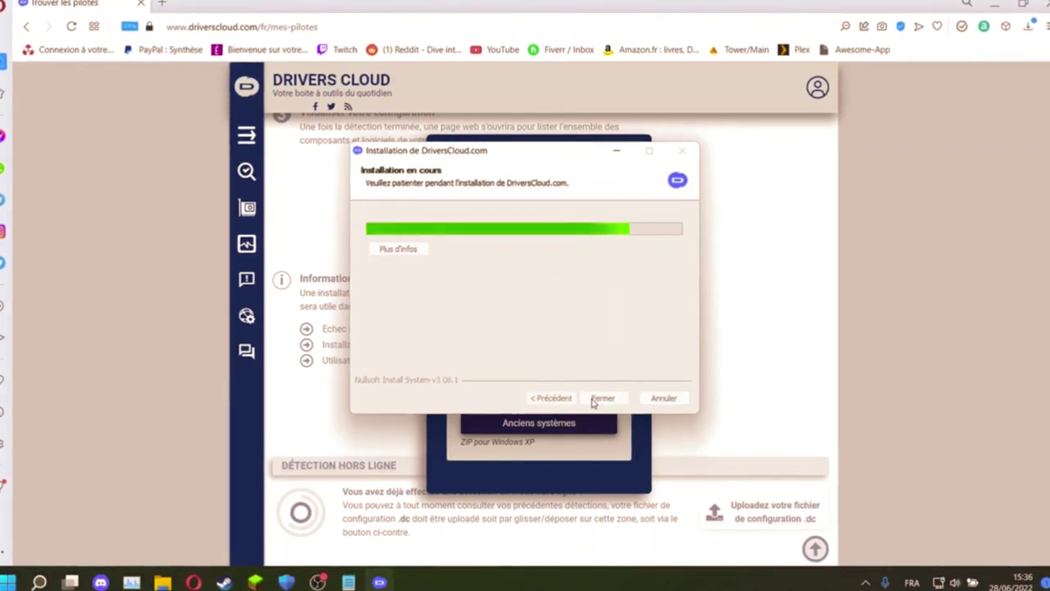
{"action": "left_click", "coordinate": [593, 397]}
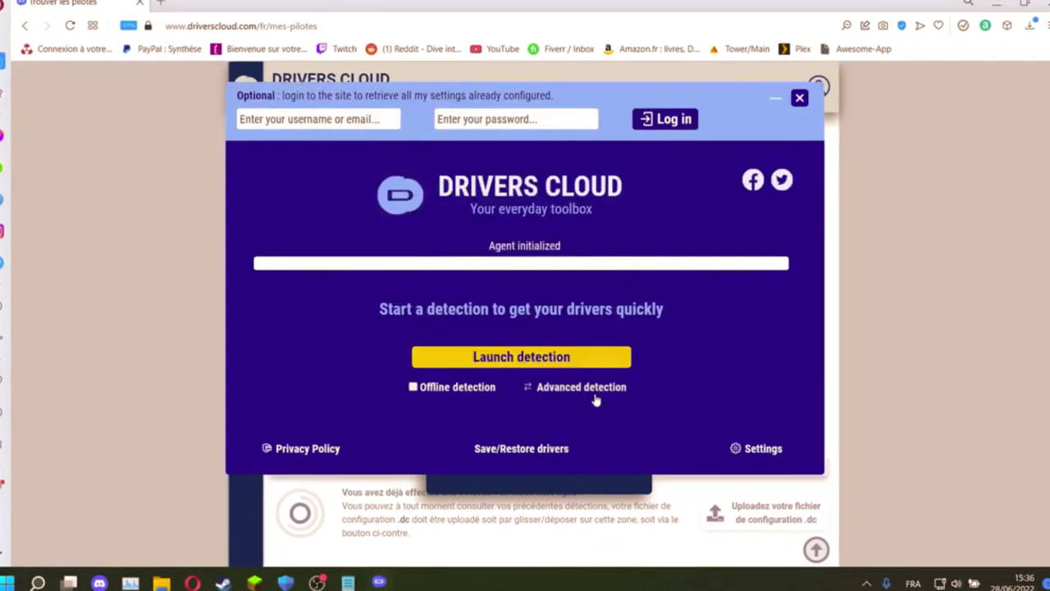
{"action": "left_click", "coordinate": [994, 3]}
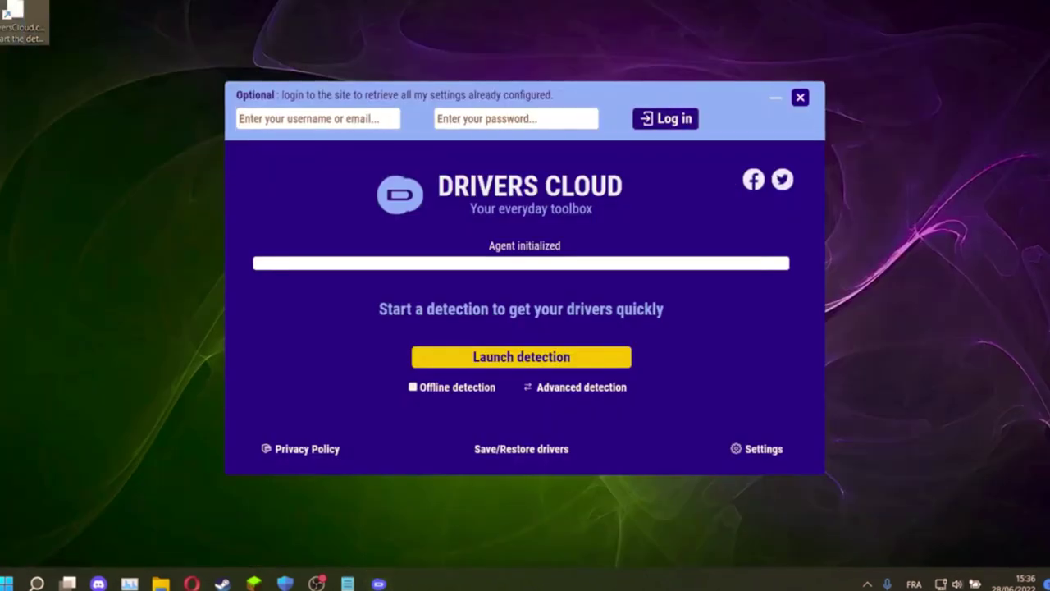
Step: Bring the DriversCloud agent window forward and launch detection of this computer
{"action": "left_click_drag", "start_coordinate": [22, 18], "coordinate": [39, 15]}
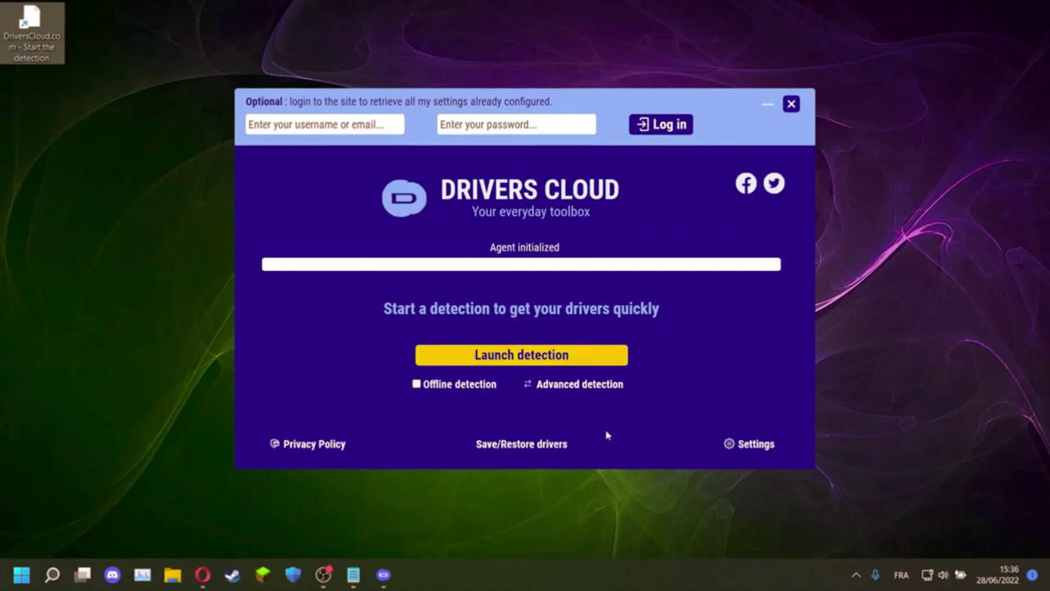
{"action": "left_click", "coordinate": [645, 449]}
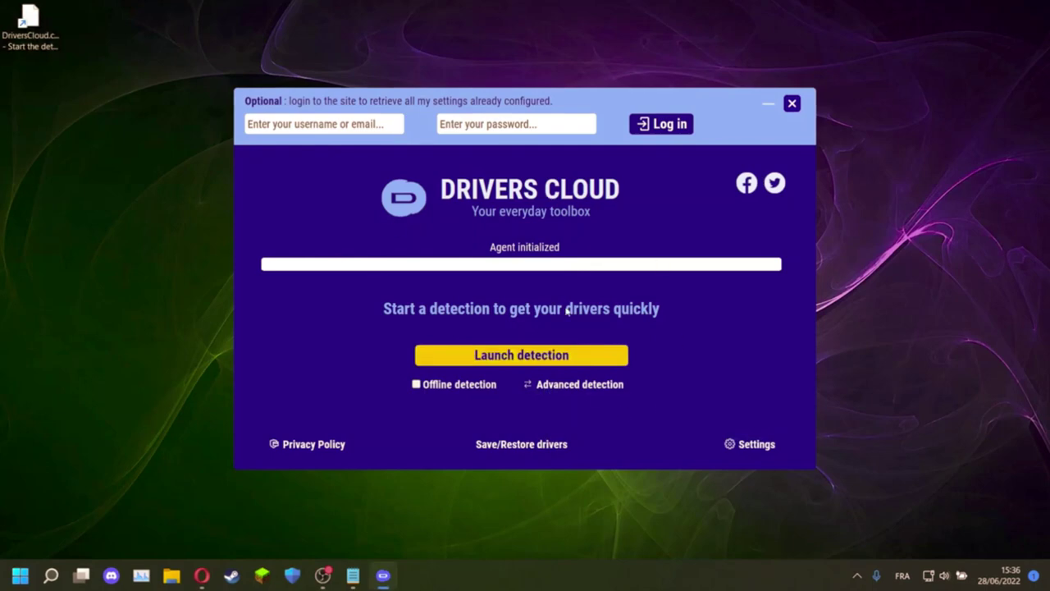
{"action": "left_click", "coordinate": [596, 358]}
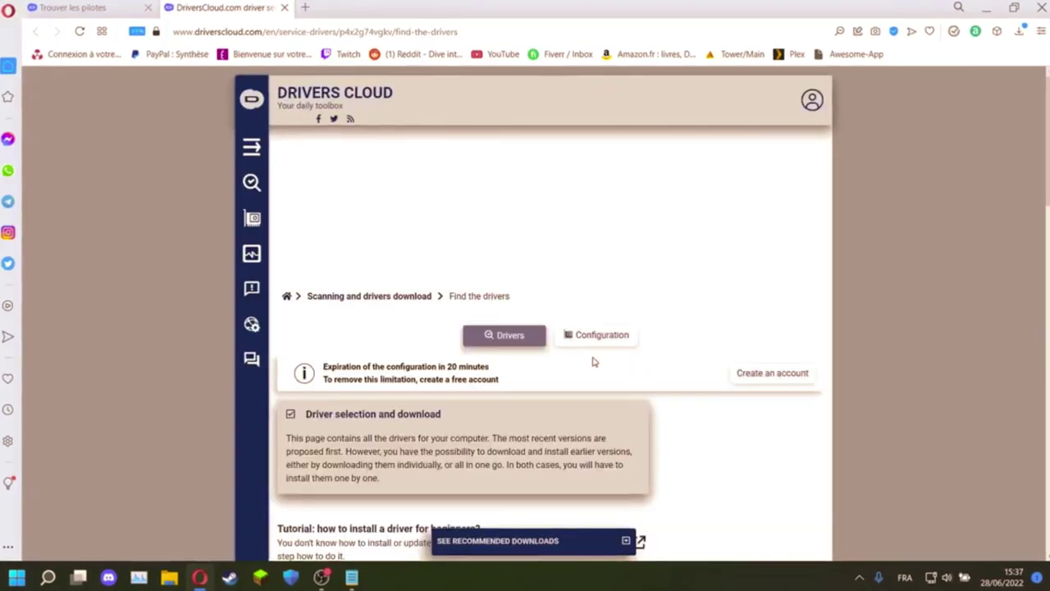
Step: Scroll through the detected drivers results page
{"action": "scroll", "coordinate": [594, 361], "scroll_direction": "down", "scroll_amount": 1}
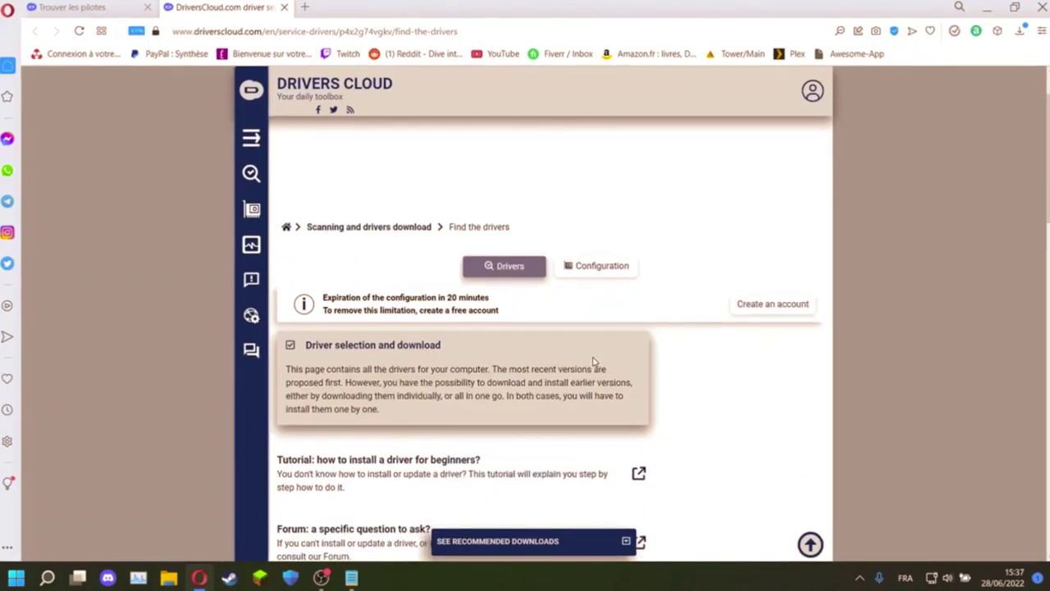
{"action": "scroll", "coordinate": [594, 361], "scroll_direction": "down", "scroll_amount": 1}
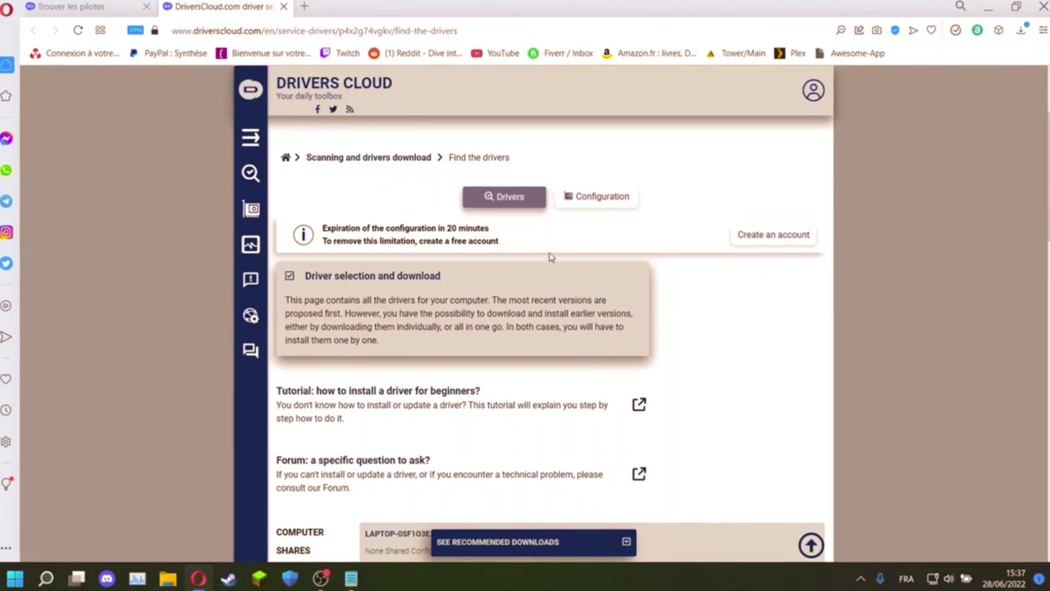
{"action": "scroll", "coordinate": [534, 328], "scroll_direction": "up", "scroll_amount": 2}
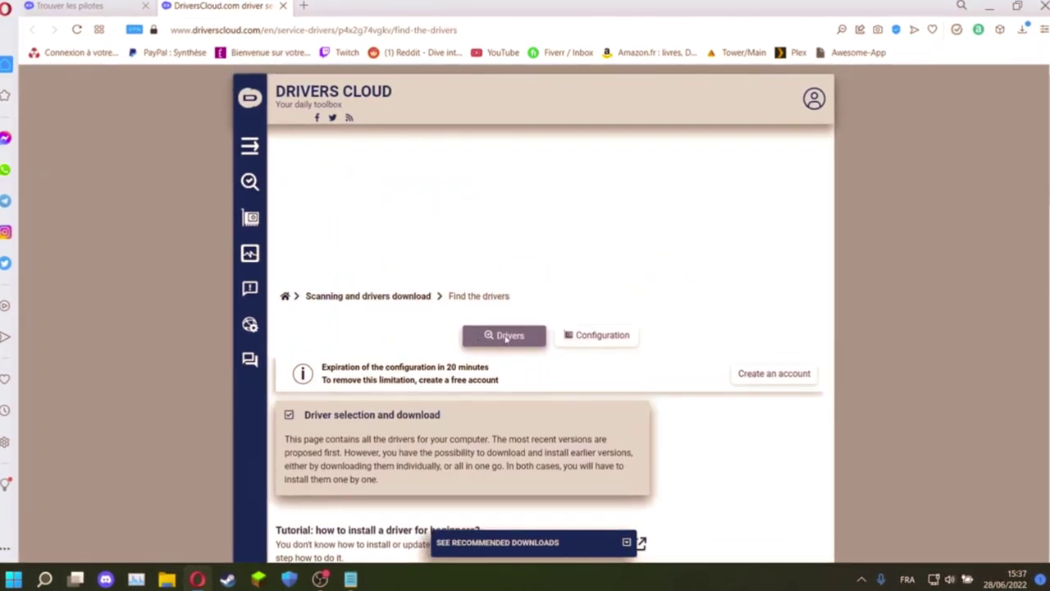
{"action": "scroll", "coordinate": [506, 337], "scroll_direction": "down", "scroll_amount": 5}
{"action": "scroll", "coordinate": [575, 361], "scroll_direction": "down", "scroll_amount": 2}
{"action": "scroll", "coordinate": [604, 387], "scroll_direction": "up", "scroll_amount": 4}
{"action": "scroll", "coordinate": [603, 387], "scroll_direction": "up", "scroll_amount": 3}
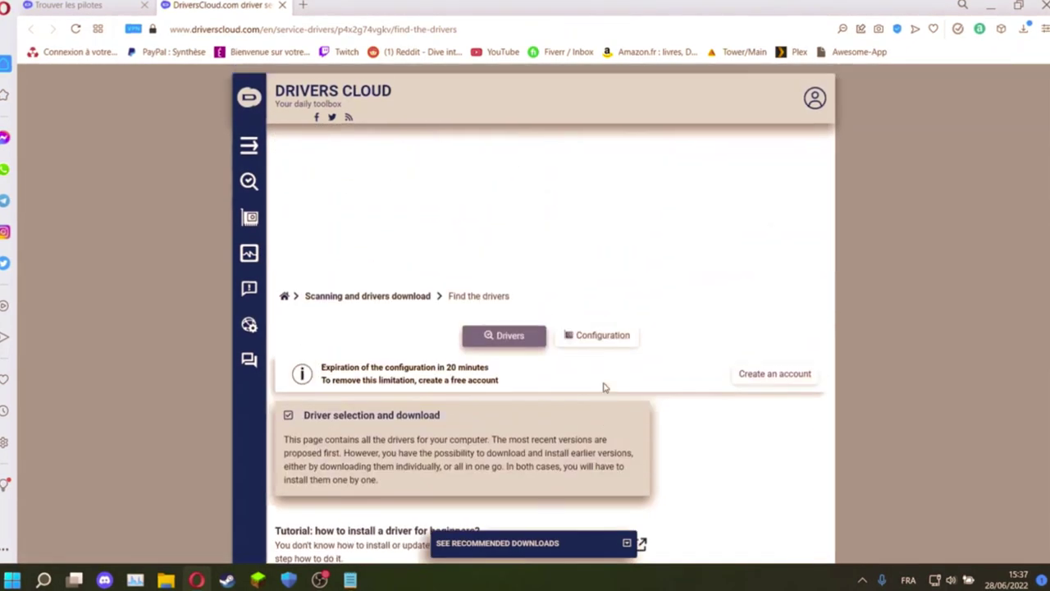
Step: Open the Configuration summary and scroll through Windows 11 21H2, i5 10300H, 32 GB DDR4, GTX 1650
{"action": "left_click", "coordinate": [593, 345]}
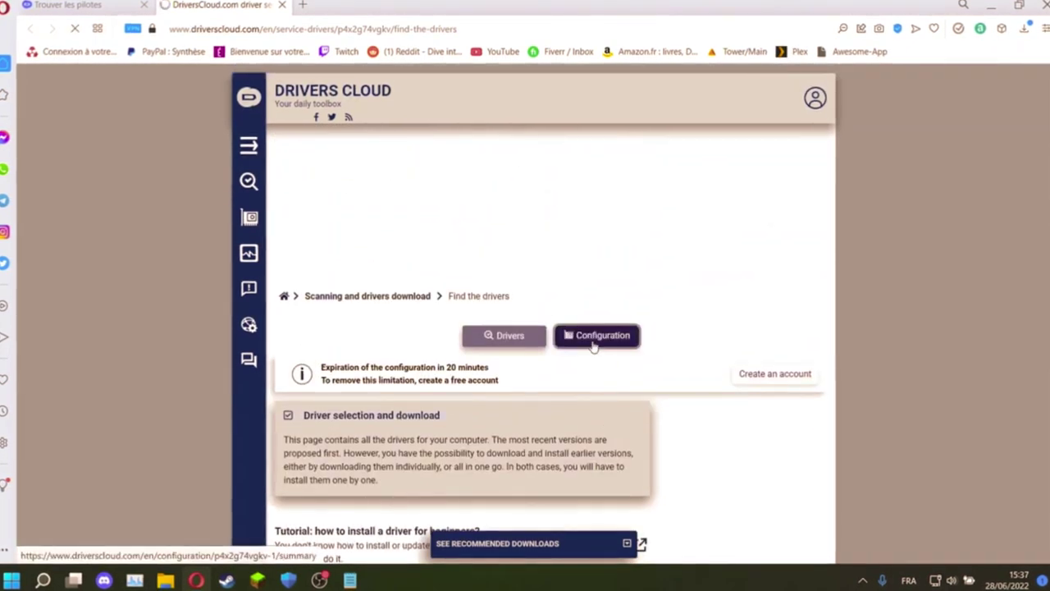
{"action": "scroll", "coordinate": [593, 345], "scroll_direction": "down", "scroll_amount": 3}
{"action": "scroll", "coordinate": [593, 345], "scroll_direction": "down", "scroll_amount": 3}
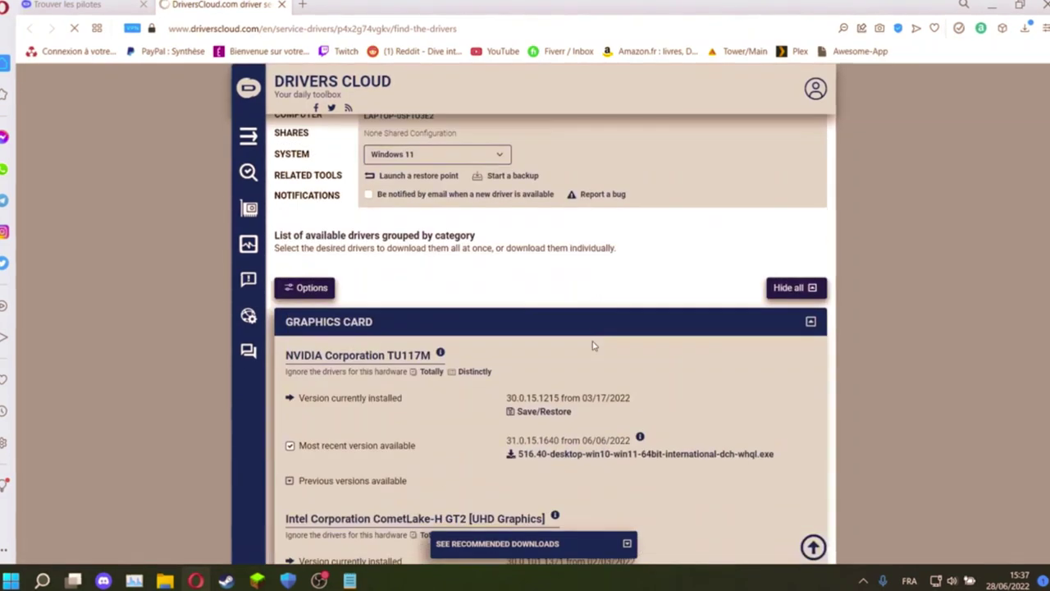
{"action": "scroll", "coordinate": [592, 344], "scroll_direction": "down", "scroll_amount": 3}
{"action": "scroll", "coordinate": [551, 345], "scroll_direction": "down", "scroll_amount": 5}
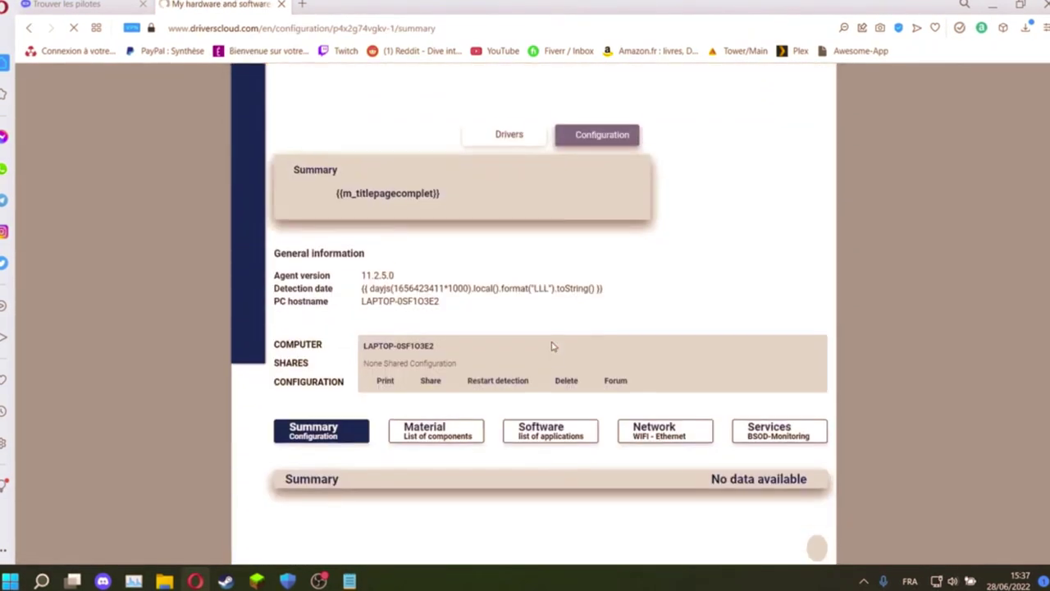
{"action": "scroll", "coordinate": [551, 345], "scroll_direction": "down", "scroll_amount": 5}
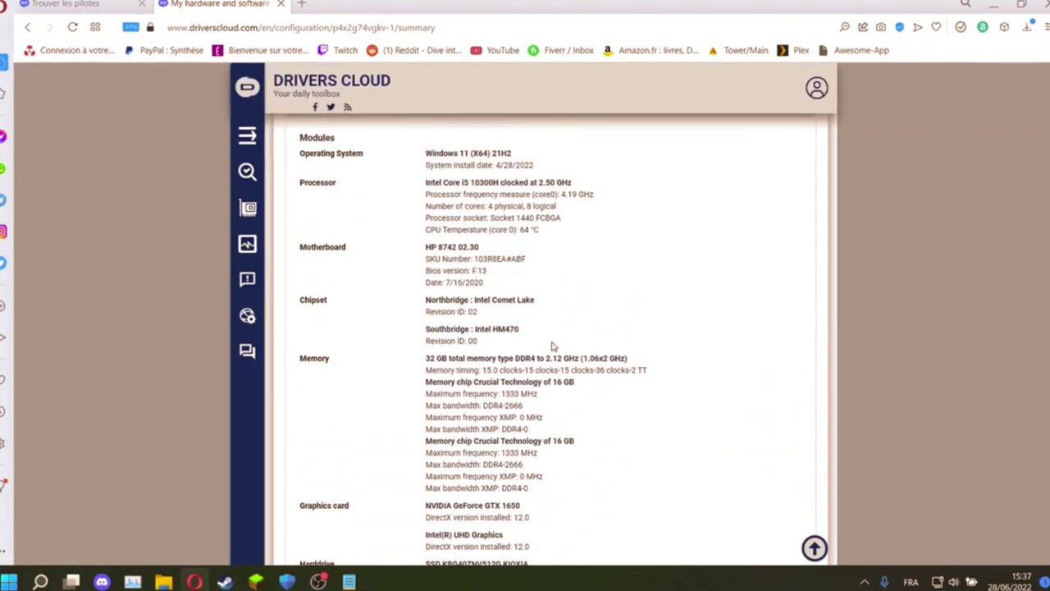
Step: Review the Processor, Motherboard and Chipset details on the Configuration summary page
{"action": "mouse_move", "coordinate": [422, 183]}
{"action": "left_mouse_down"}
{"action": "mouse_move", "coordinate": [628, 187]}
{"action": "mouse_move", "coordinate": [620, 253]}
{"action": "mouse_move", "coordinate": [615, 223]}
{"action": "mouse_move", "coordinate": [612, 234]}
{"action": "mouse_move", "coordinate": [423, 229]}
{"action": "mouse_move", "coordinate": [414, 184]}
{"action": "left_mouse_up"}
{"action": "left_click", "coordinate": [611, 236]}
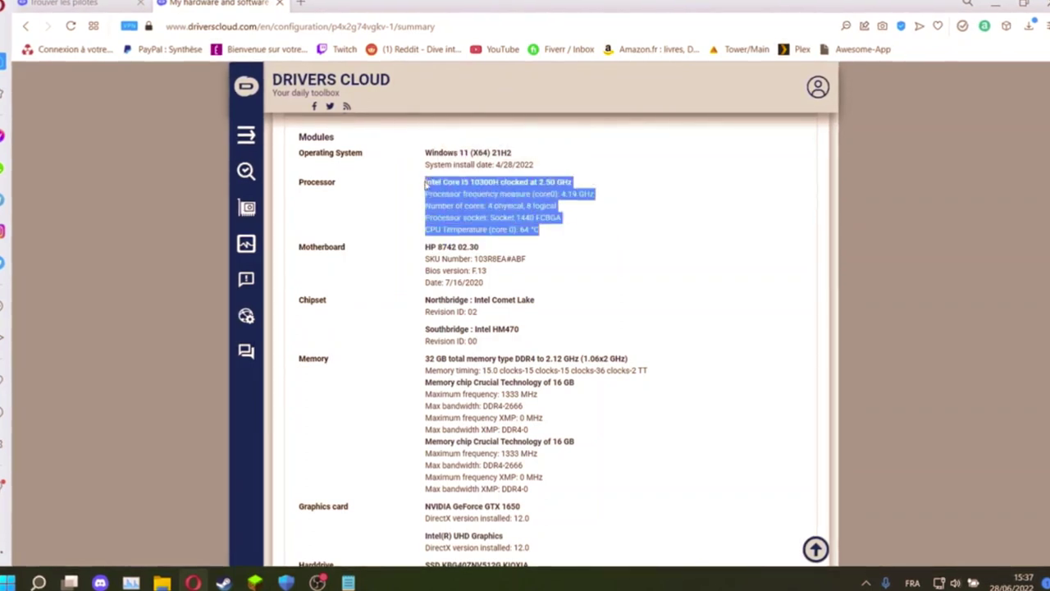
{"action": "left_click", "coordinate": [412, 187]}
{"action": "left_click_drag", "start_coordinate": [399, 246], "coordinate": [364, 395]}
{"action": "left_click", "coordinate": [364, 394]}
{"action": "scroll", "coordinate": [361, 370], "scroll_direction": "down", "scroll_amount": 2}
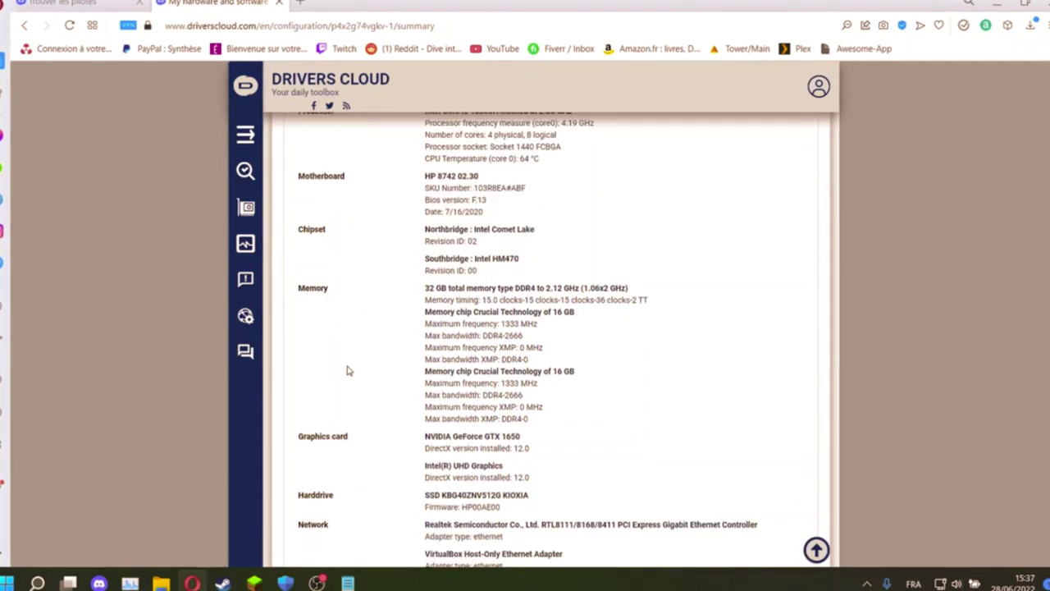
{"action": "scroll", "coordinate": [350, 378], "scroll_direction": "down", "scroll_amount": 2}
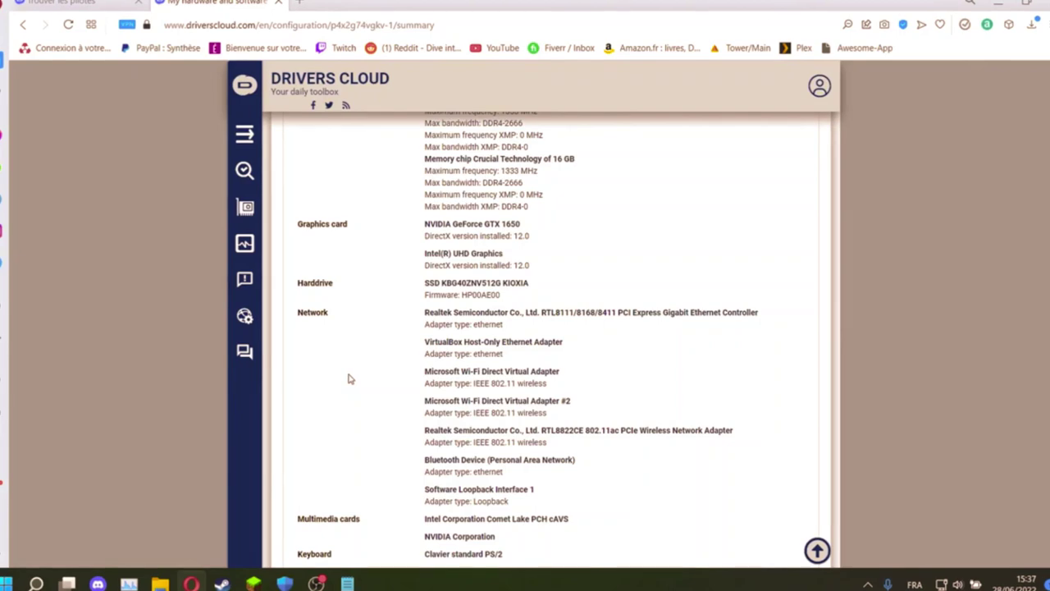
{"action": "scroll", "coordinate": [348, 378], "scroll_direction": "up", "scroll_amount": 15}
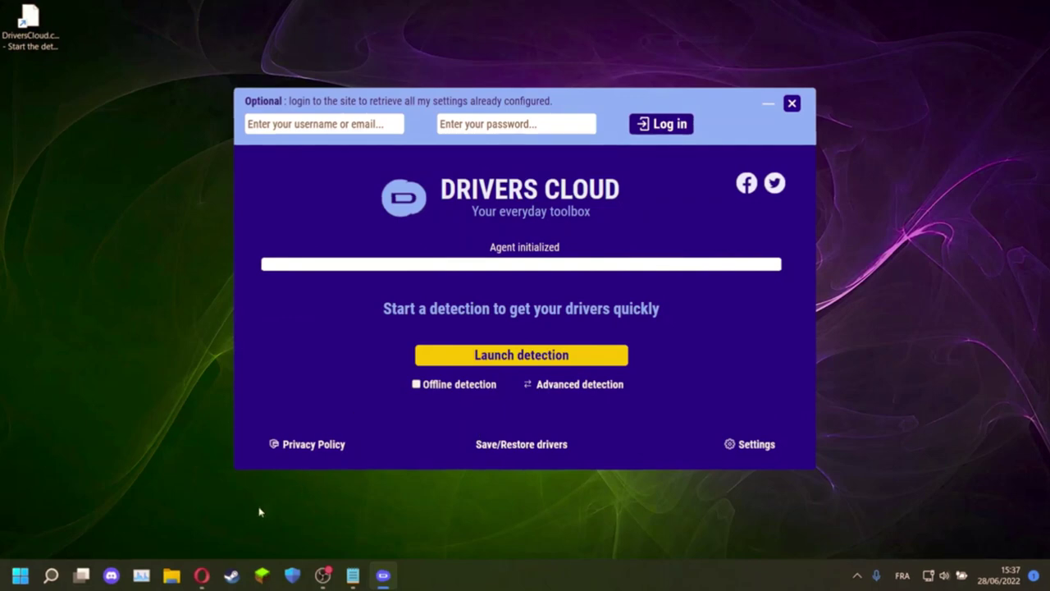
Step: Select the DriversCloud shortcut on the desktop
{"action": "left_click_drag", "start_coordinate": [116, 142], "coordinate": [3, 4]}
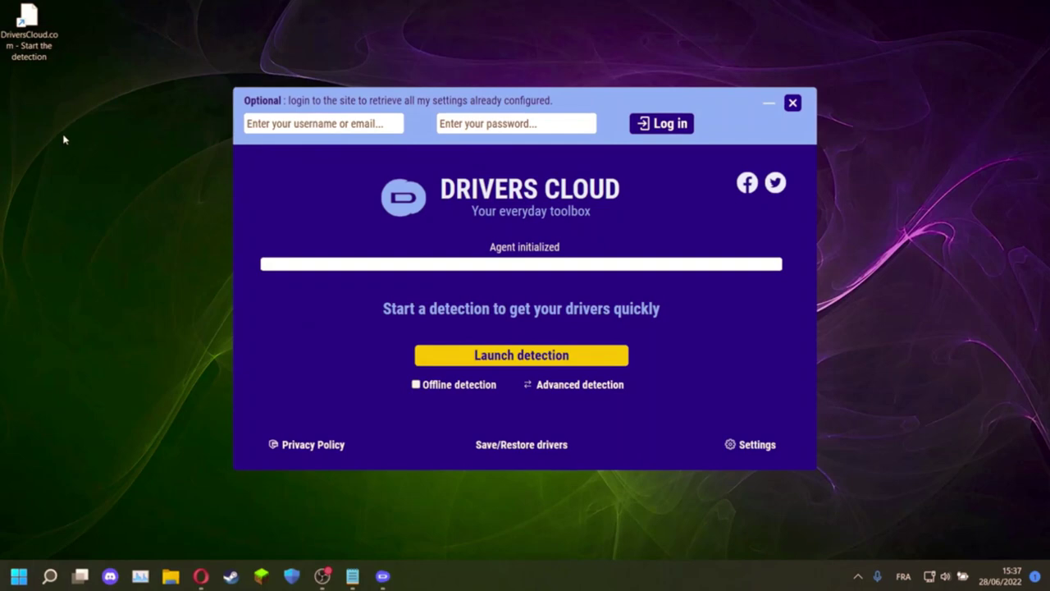
Step: Return to the browser and open the Drivers list for this computer
{"action": "left_click", "coordinate": [200, 576]}
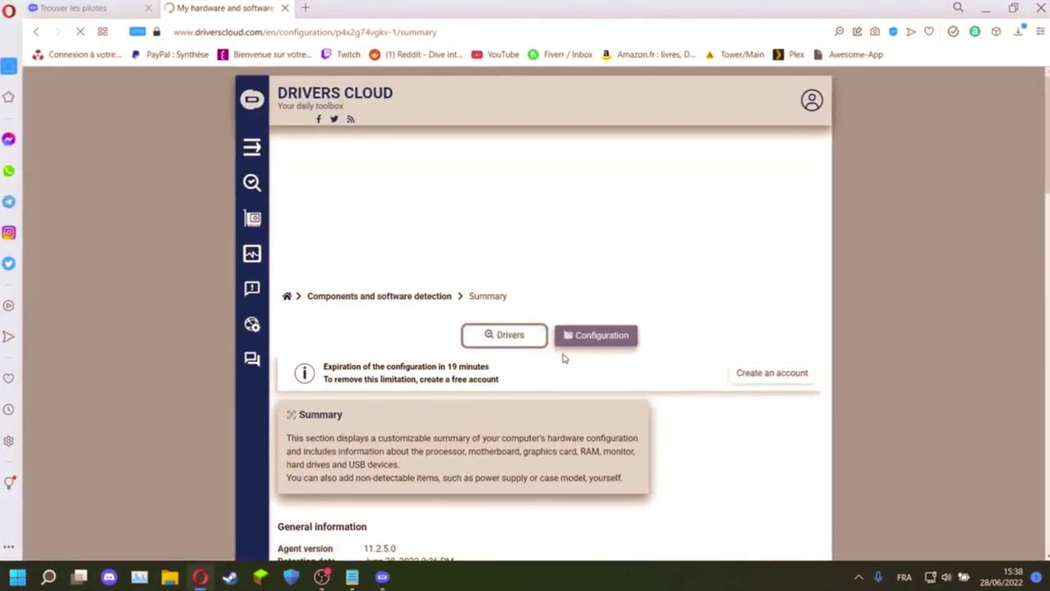
{"action": "left_click", "coordinate": [522, 338]}
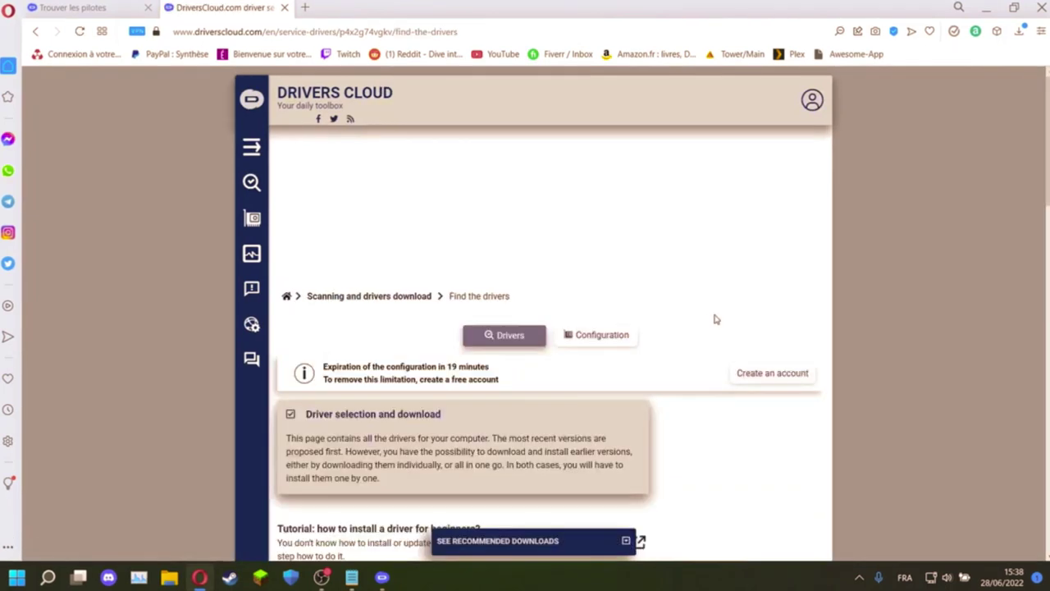
{"action": "scroll", "coordinate": [666, 309], "scroll_direction": "down", "scroll_amount": 6}
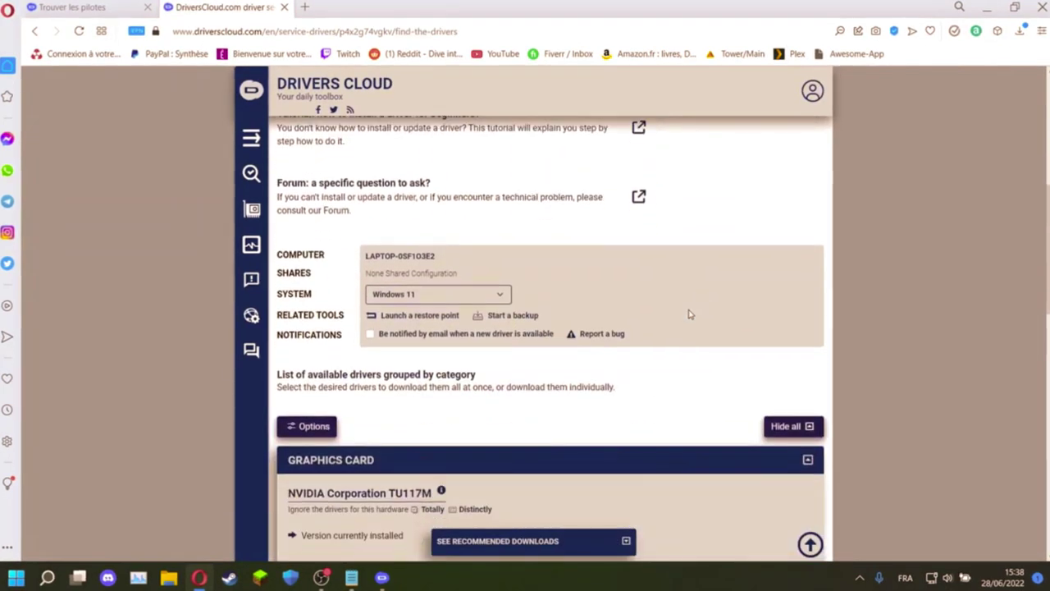
{"action": "scroll", "coordinate": [689, 315], "scroll_direction": "down", "scroll_amount": 2}
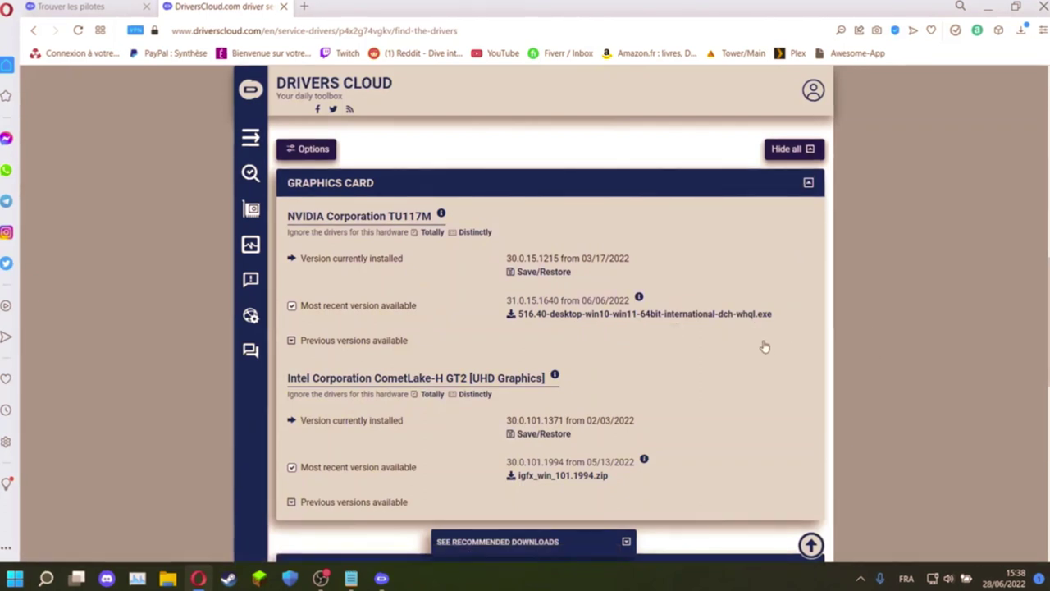
Step: Review the graphics card drivers for the NVIDIA TU117M and Intel graphics hardware
{"action": "left_click_drag", "start_coordinate": [394, 191], "coordinate": [286, 185]}
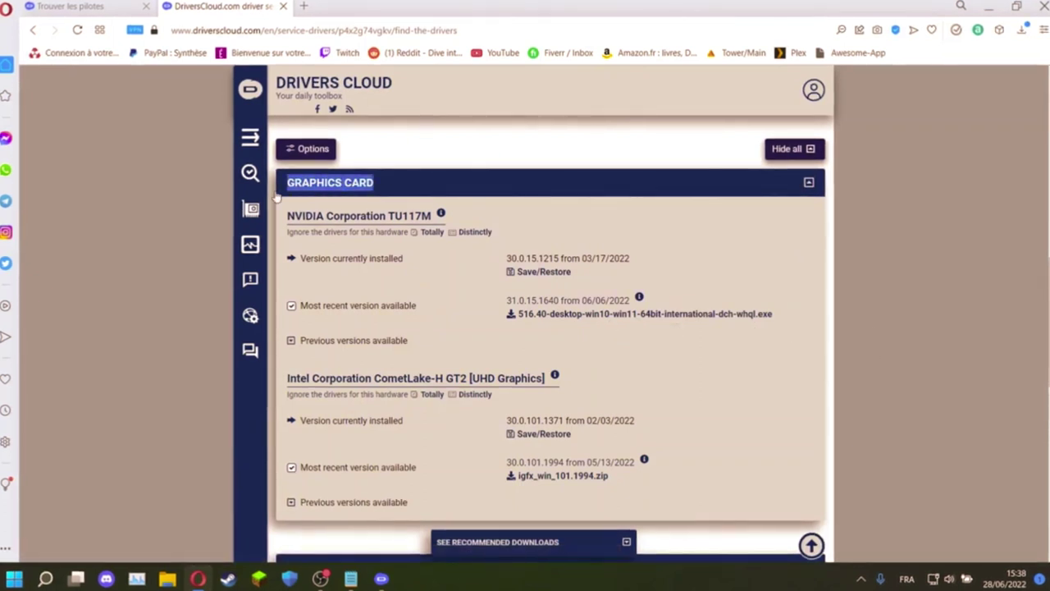
{"action": "left_click", "coordinate": [355, 248]}
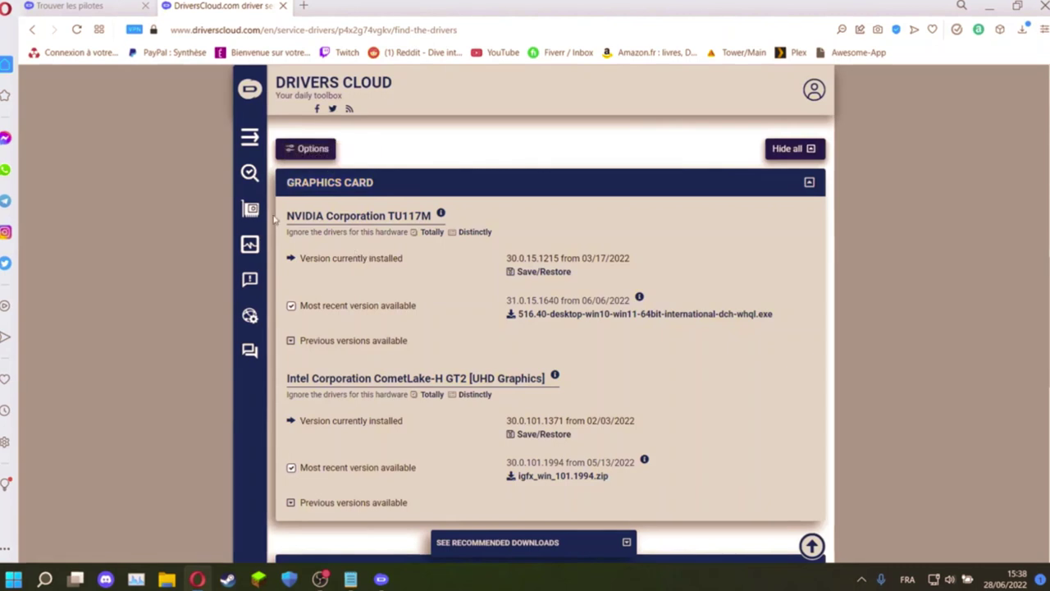
{"action": "left_click_drag", "start_coordinate": [286, 216], "coordinate": [459, 216]}
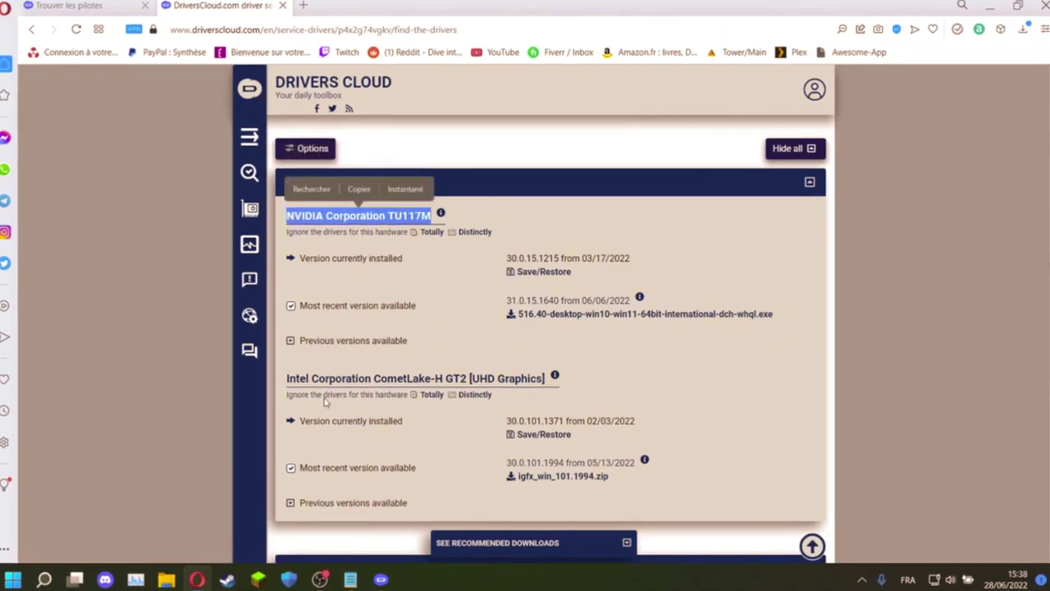
{"action": "left_click_drag", "start_coordinate": [286, 379], "coordinate": [552, 377]}
{"action": "left_click", "coordinate": [702, 378]}
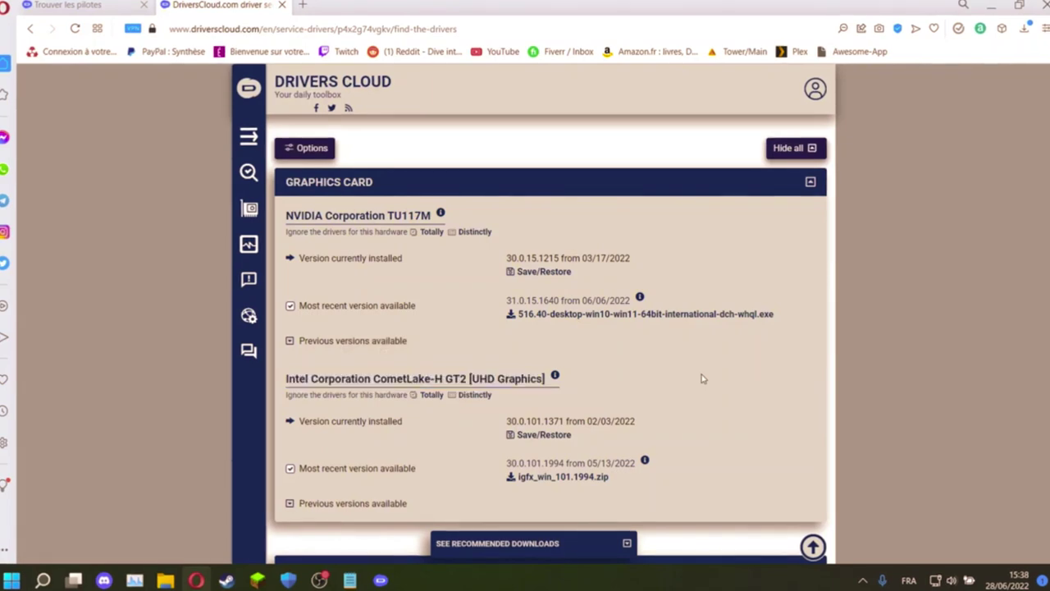
{"action": "scroll", "coordinate": [702, 378], "scroll_direction": "down", "scroll_amount": 2}
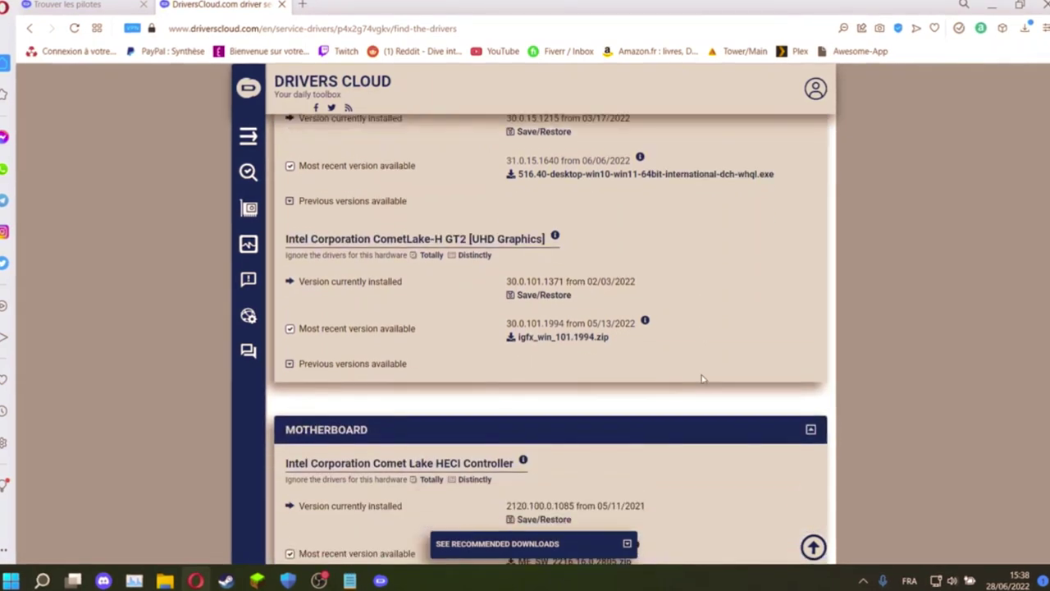
{"action": "scroll", "coordinate": [702, 380], "scroll_direction": "down", "scroll_amount": 3}
{"action": "scroll", "coordinate": [476, 226], "scroll_direction": "down", "scroll_amount": 4}
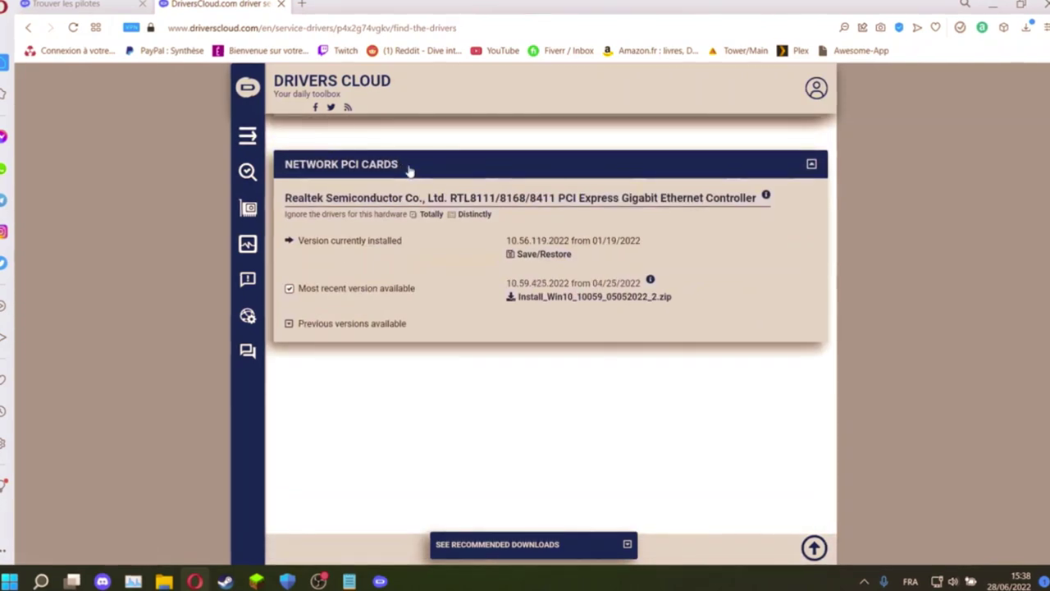
{"action": "scroll", "coordinate": [438, 222], "scroll_direction": "up", "scroll_amount": 2}
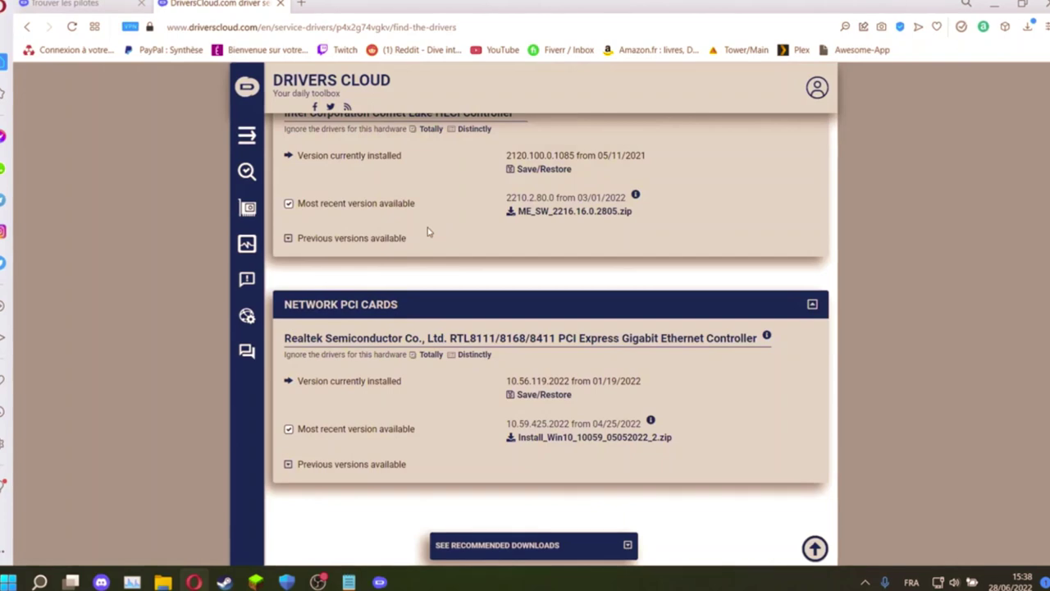
{"action": "scroll", "coordinate": [663, 363], "scroll_direction": "down", "scroll_amount": 2}
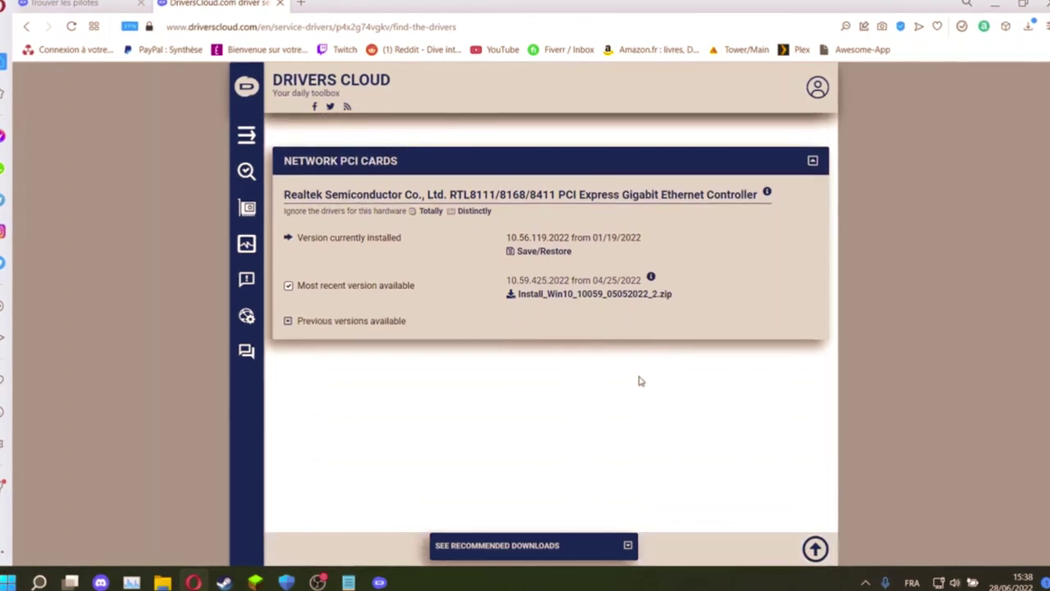
{"action": "scroll", "coordinate": [637, 379], "scroll_direction": "up", "scroll_amount": 7}
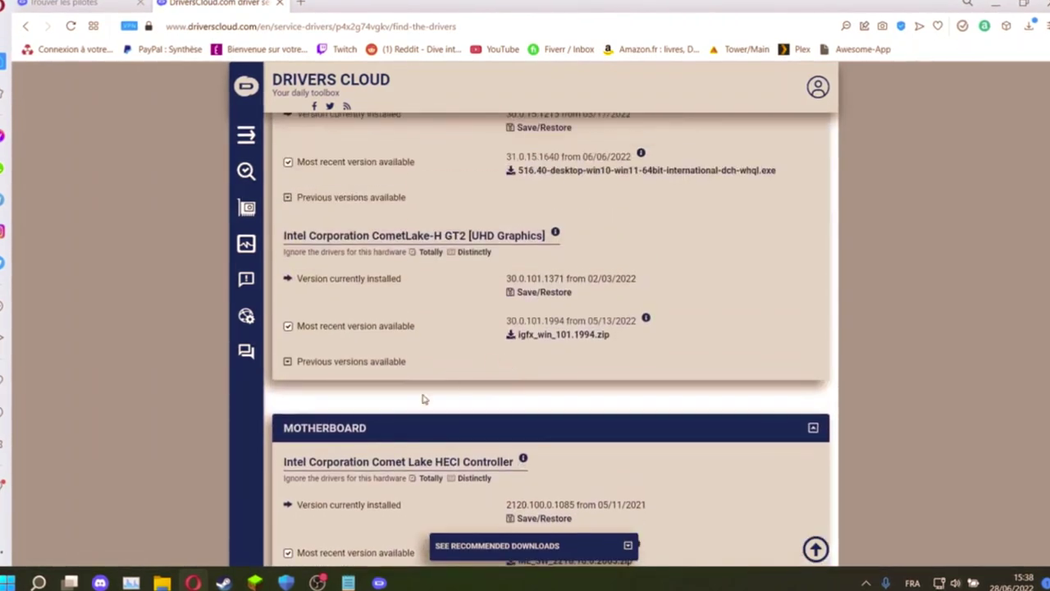
Step: Collapse the Motherboard section and scroll through the remaining driver categories
{"action": "left_click_drag", "start_coordinate": [385, 436], "coordinate": [278, 434]}
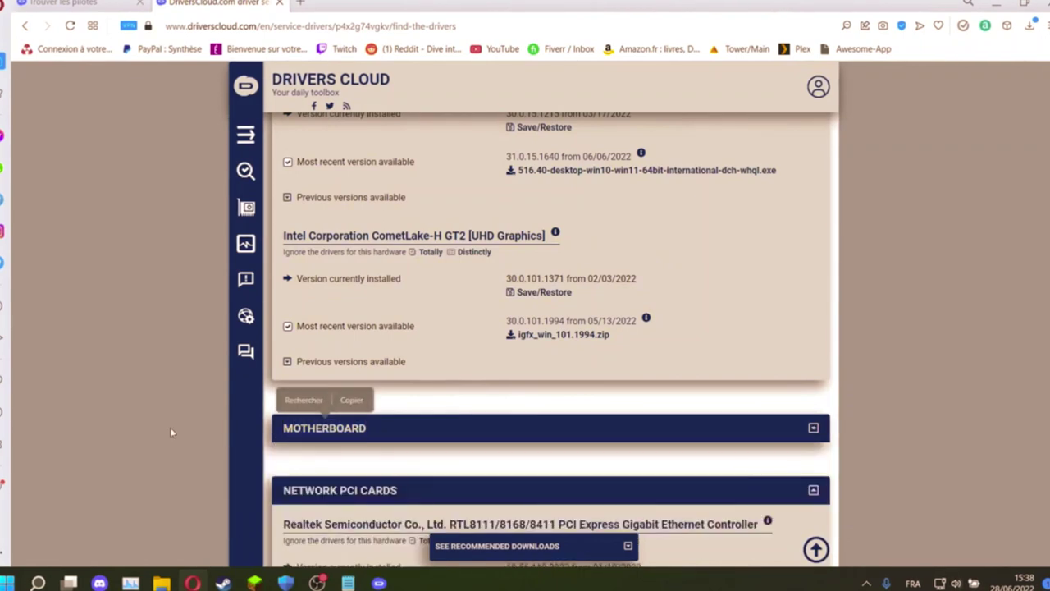
{"action": "scroll", "coordinate": [686, 360], "scroll_direction": "up", "scroll_amount": 2}
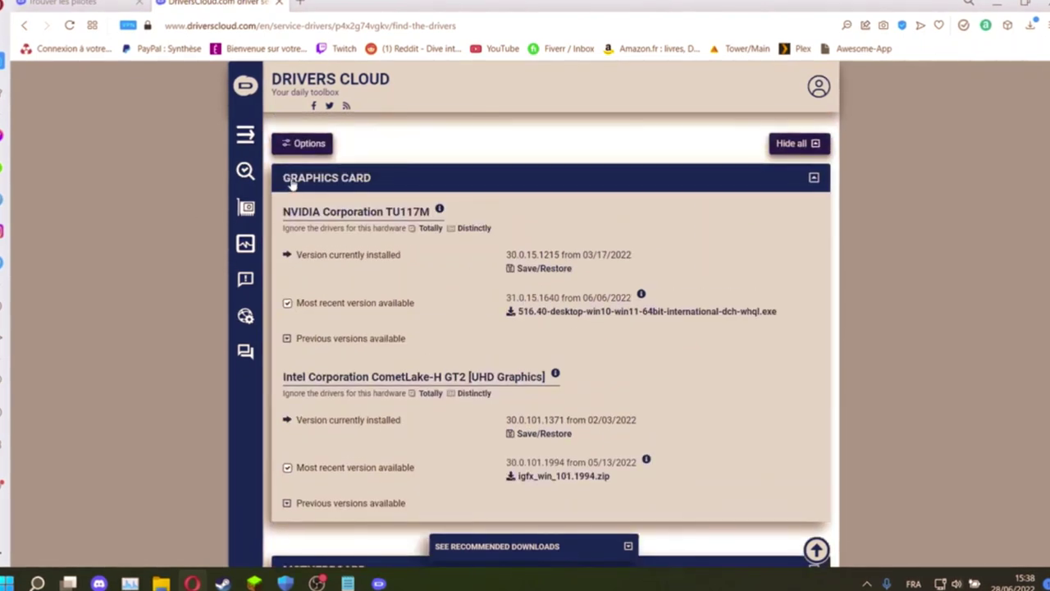
{"action": "scroll", "coordinate": [617, 311], "scroll_direction": "down", "scroll_amount": 1}
{"action": "scroll", "coordinate": [664, 317], "scroll_direction": "up", "scroll_amount": 1}
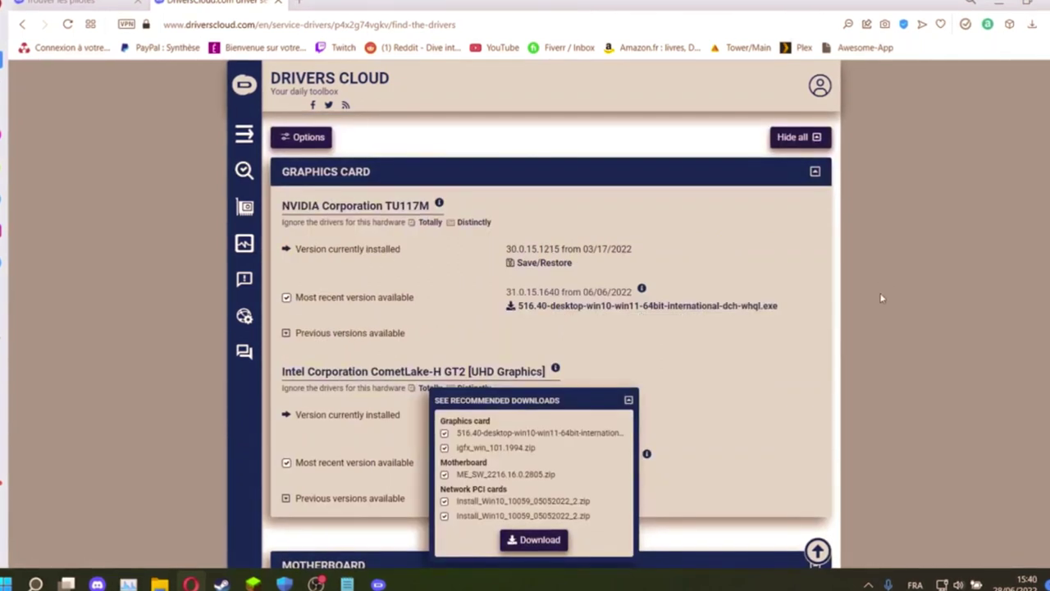
{"action": "scroll", "coordinate": [865, 320], "scroll_direction": "down", "scroll_amount": 1}
{"action": "scroll", "coordinate": [861, 332], "scroll_direction": "down", "scroll_amount": 1}
{"action": "scroll", "coordinate": [857, 304], "scroll_direction": "up", "scroll_amount": 1}
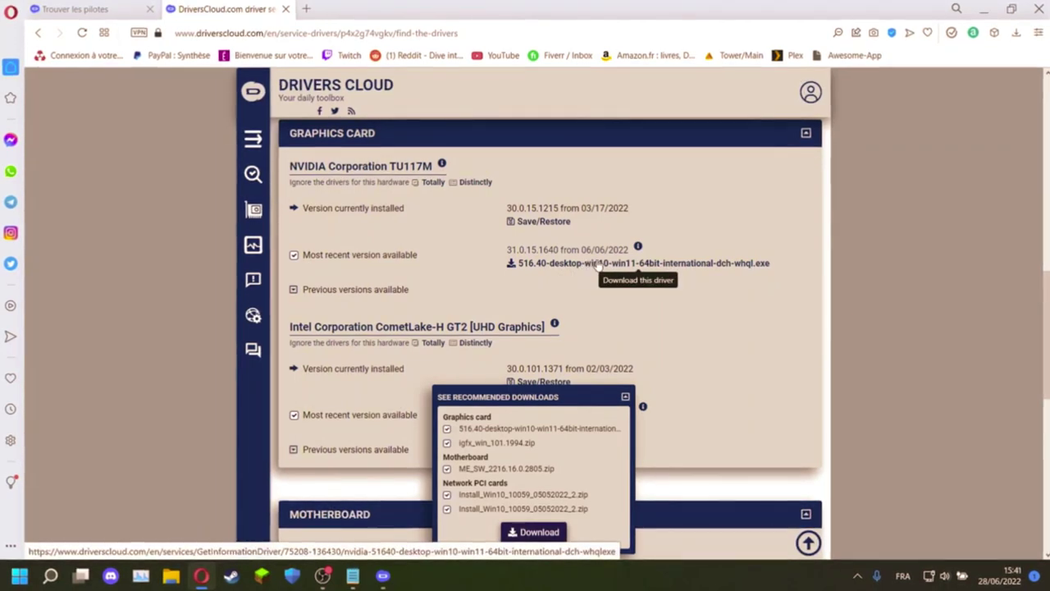
{"action": "left_click", "coordinate": [587, 264]}
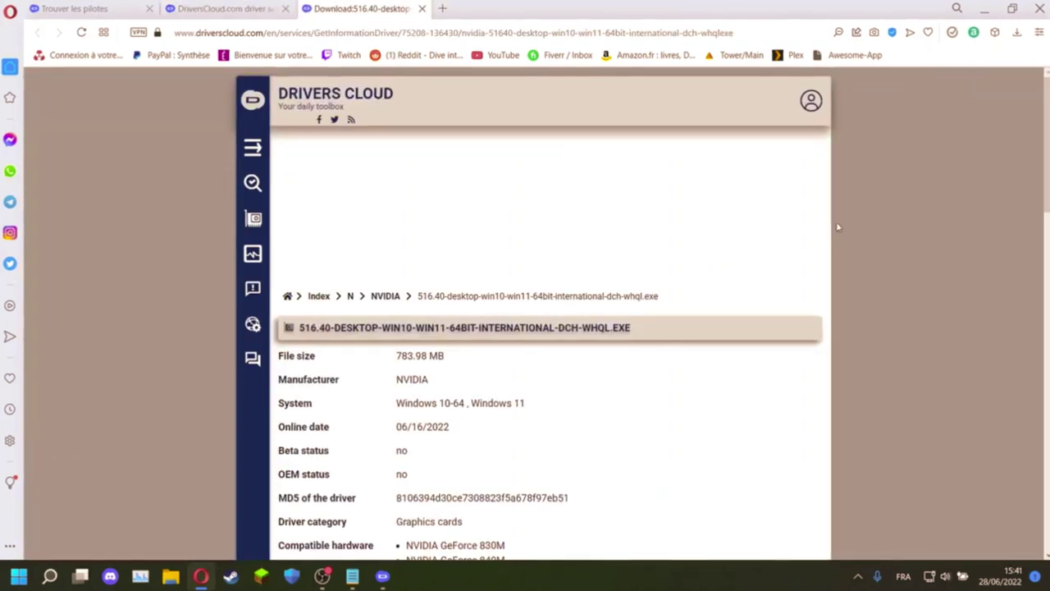
{"action": "scroll", "coordinate": [866, 258], "scroll_direction": "down", "scroll_amount": 2}
{"action": "scroll", "coordinate": [866, 258], "scroll_direction": "down", "scroll_amount": 4}
{"action": "left_click", "coordinate": [507, 364]}
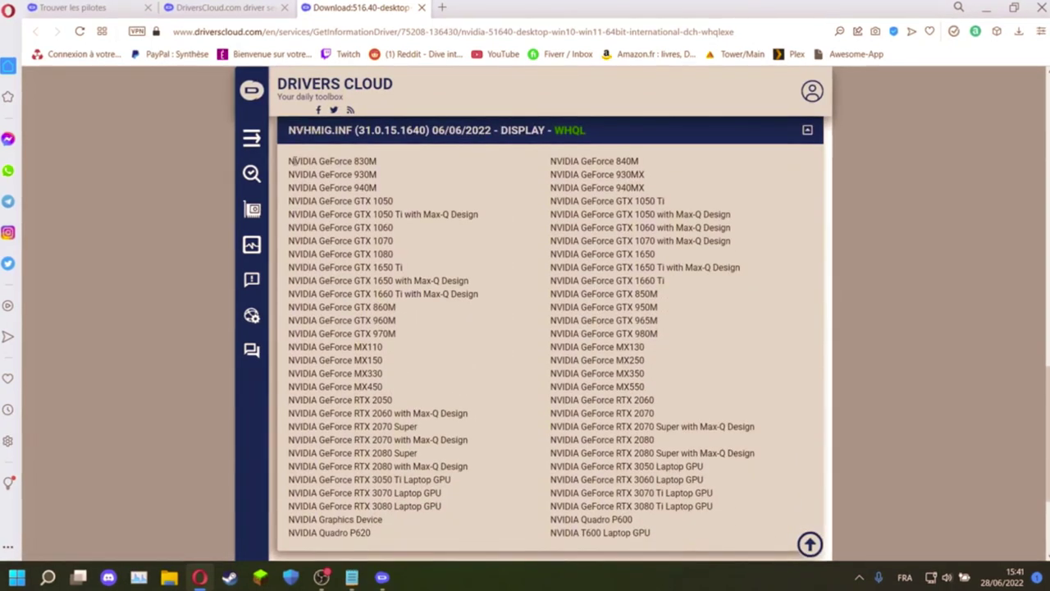
{"action": "left_click_drag", "start_coordinate": [290, 165], "coordinate": [677, 537]}
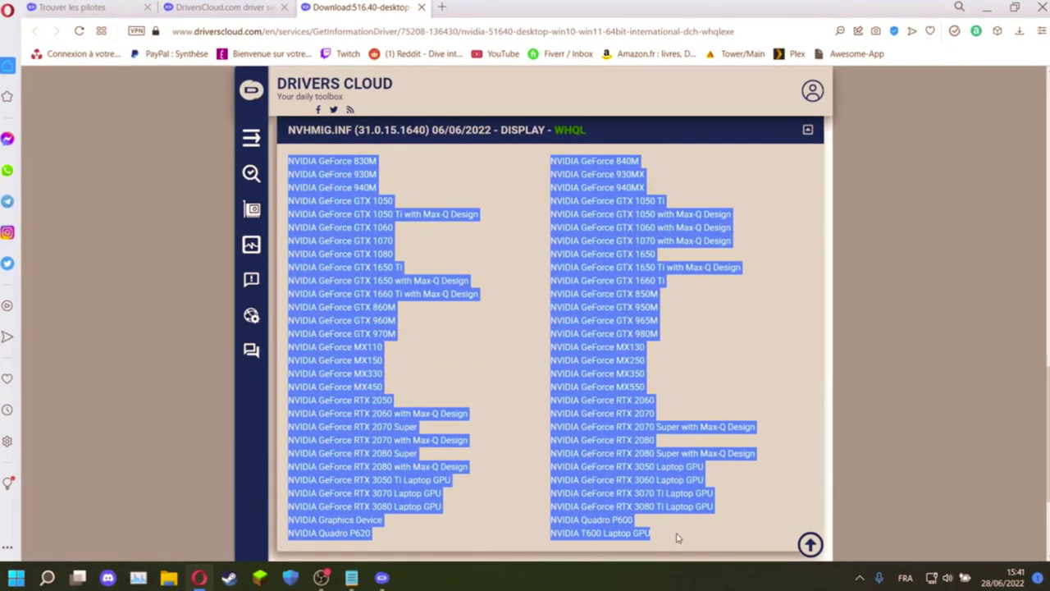
{"action": "left_click", "coordinate": [678, 538]}
{"action": "triple_click", "coordinate": [677, 537]}
{"action": "left_click", "coordinate": [660, 534]}
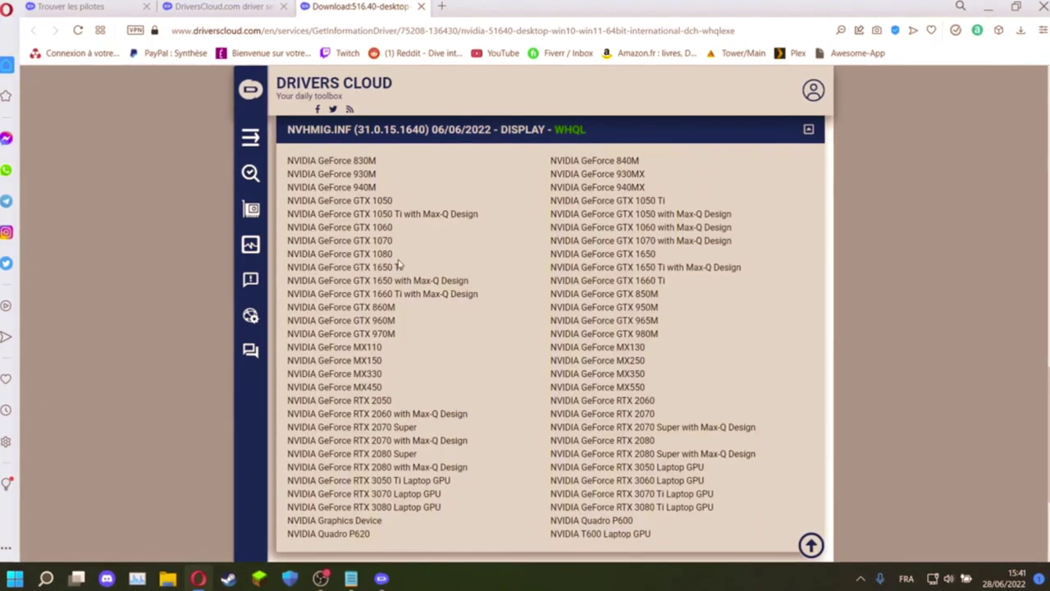
{"action": "left_click_drag", "start_coordinate": [389, 280], "coordinate": [376, 280]}
{"action": "scroll", "coordinate": [495, 431], "scroll_direction": "up", "scroll_amount": 15}
{"action": "scroll", "coordinate": [491, 372], "scroll_direction": "up", "scroll_amount": 1}
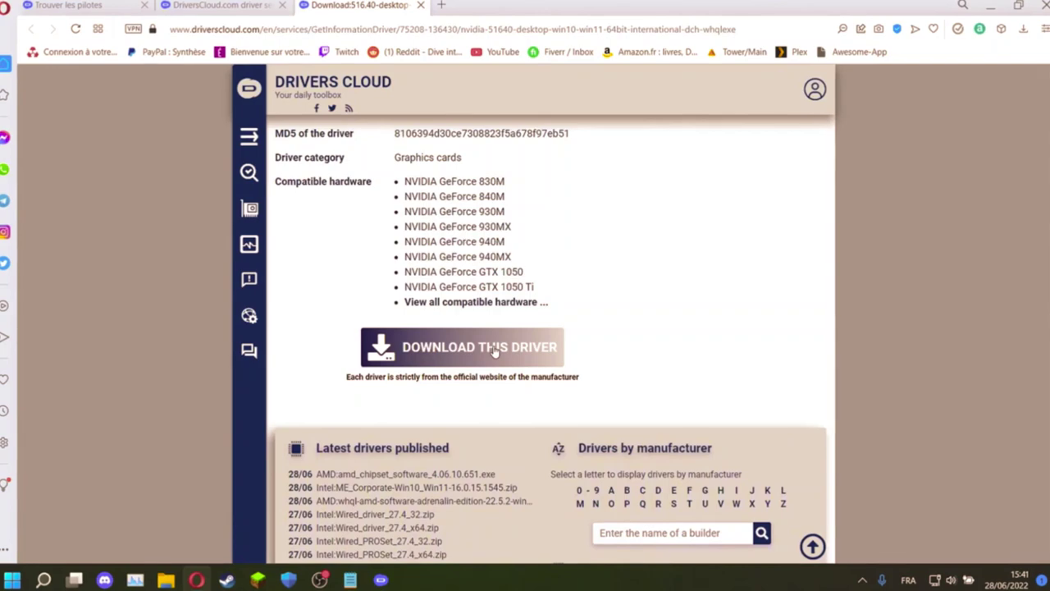
Step: Download the NVIDIA 516.40 driver from the DriversCloud server to Téléchargements and check its progress
{"action": "left_click", "coordinate": [495, 350]}
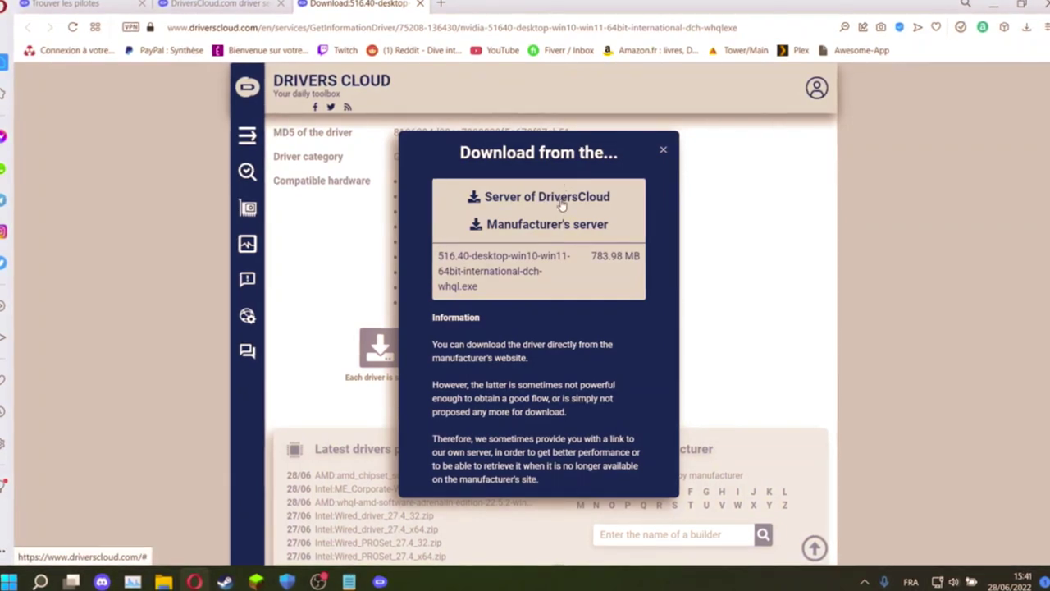
{"action": "left_click", "coordinate": [562, 202]}
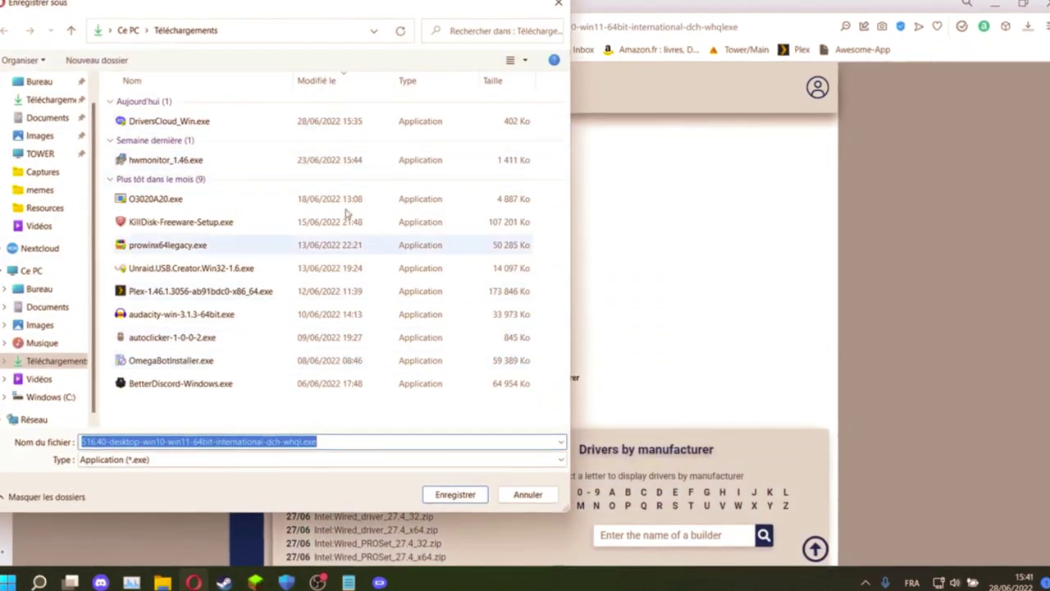
{"action": "left_click", "coordinate": [455, 495]}
{"action": "scroll", "coordinate": [809, 352], "scroll_direction": "up", "scroll_amount": 5}
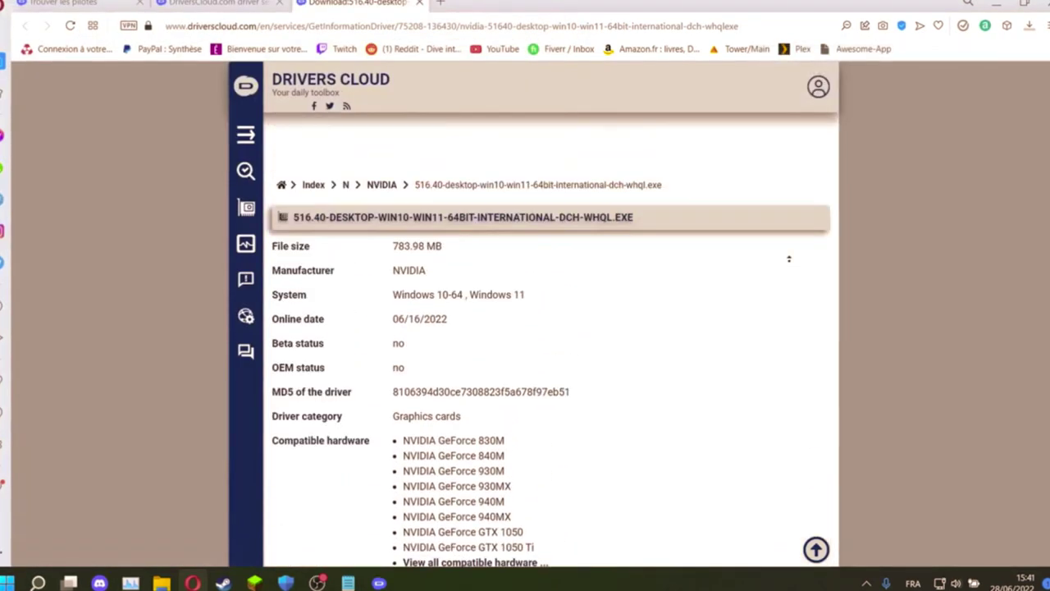
{"action": "left_click", "coordinate": [1029, 25]}
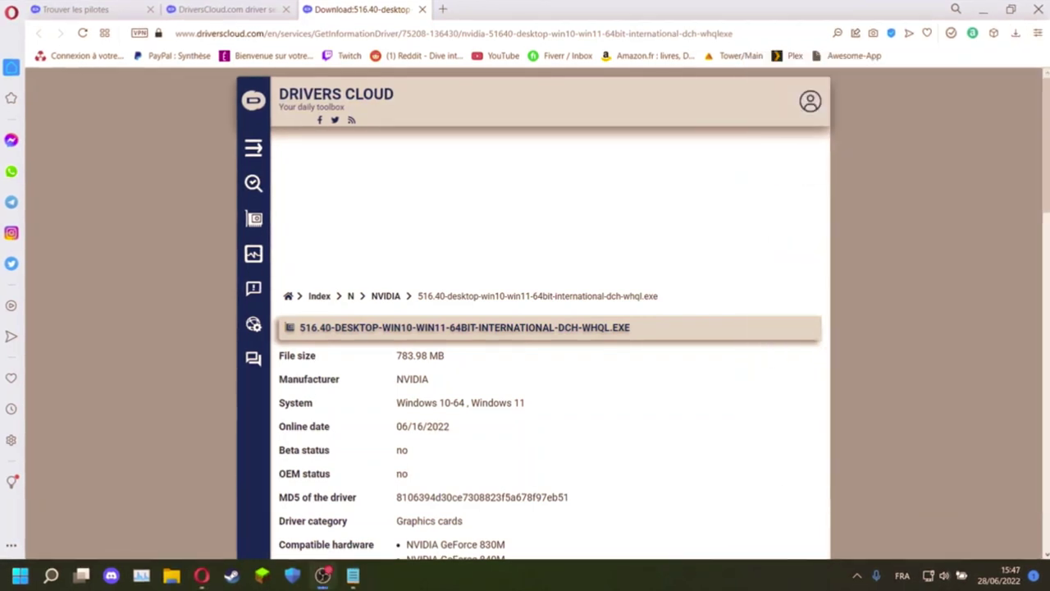
Step: Show the NVIDIA 516.40 installer in Téléchargements from the downloads list and launch it
{"action": "left_click", "coordinate": [1016, 32]}
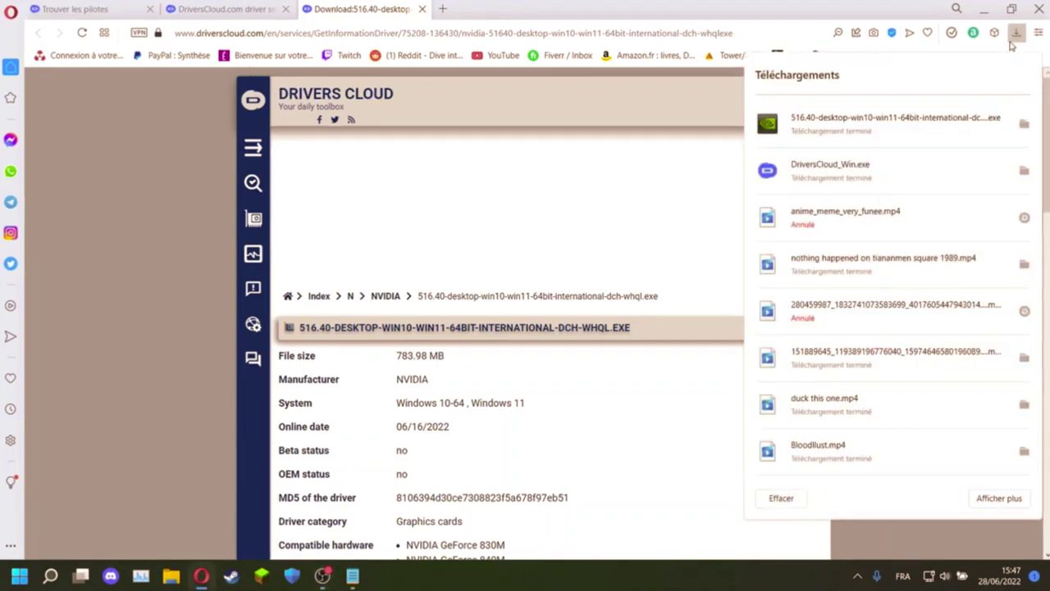
{"action": "left_click", "coordinate": [875, 120]}
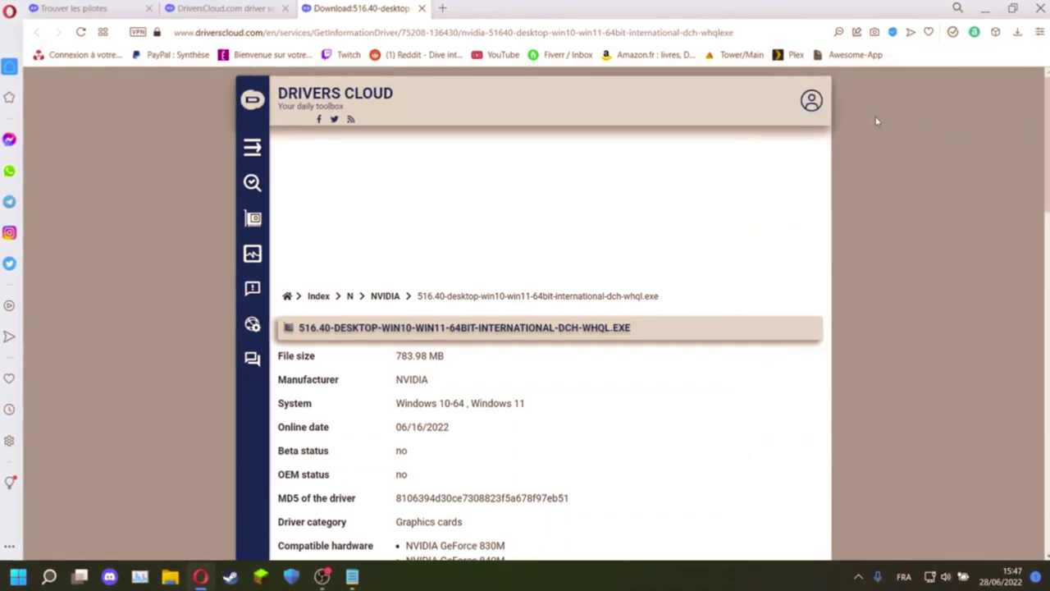
{"action": "left_click", "coordinate": [1018, 32]}
{"action": "left_click", "coordinate": [1027, 123]}
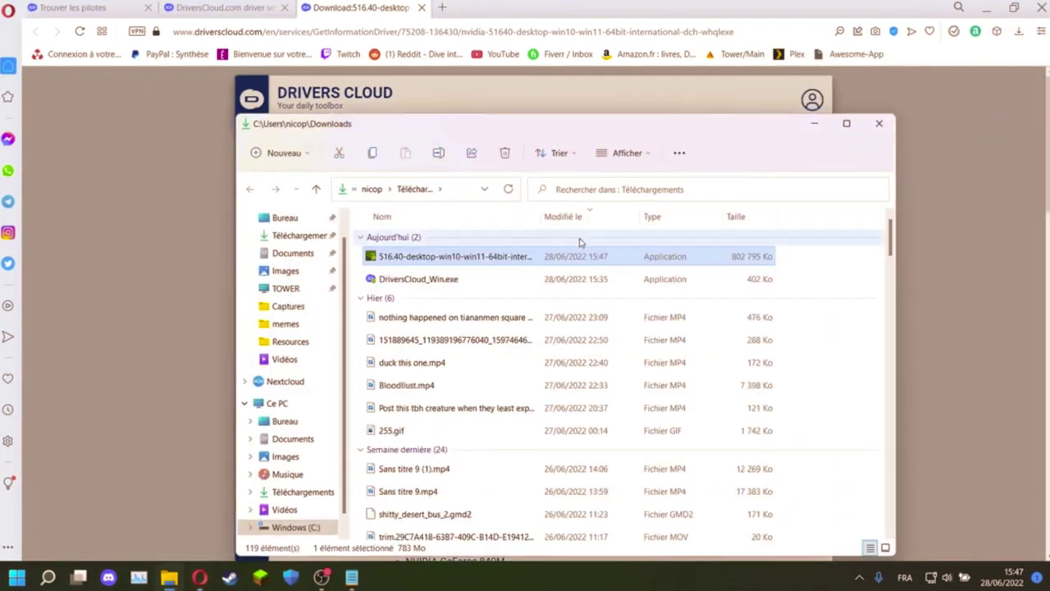
{"action": "double_click", "coordinate": [581, 259]}
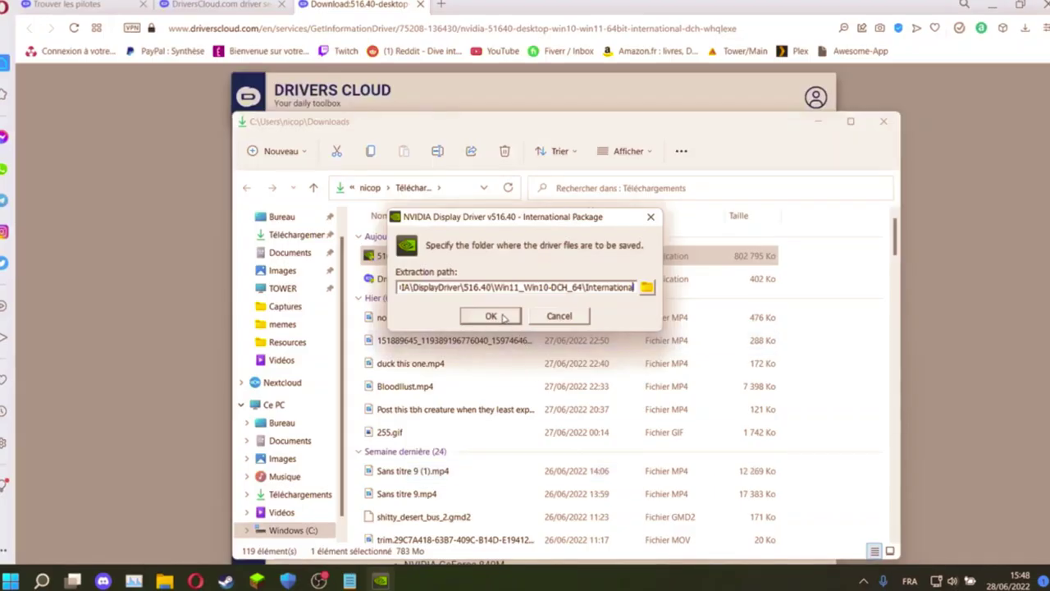
Step: Extract the NVIDIA driver files to the default folder and wait for the licence page
{"action": "left_click", "coordinate": [492, 315]}
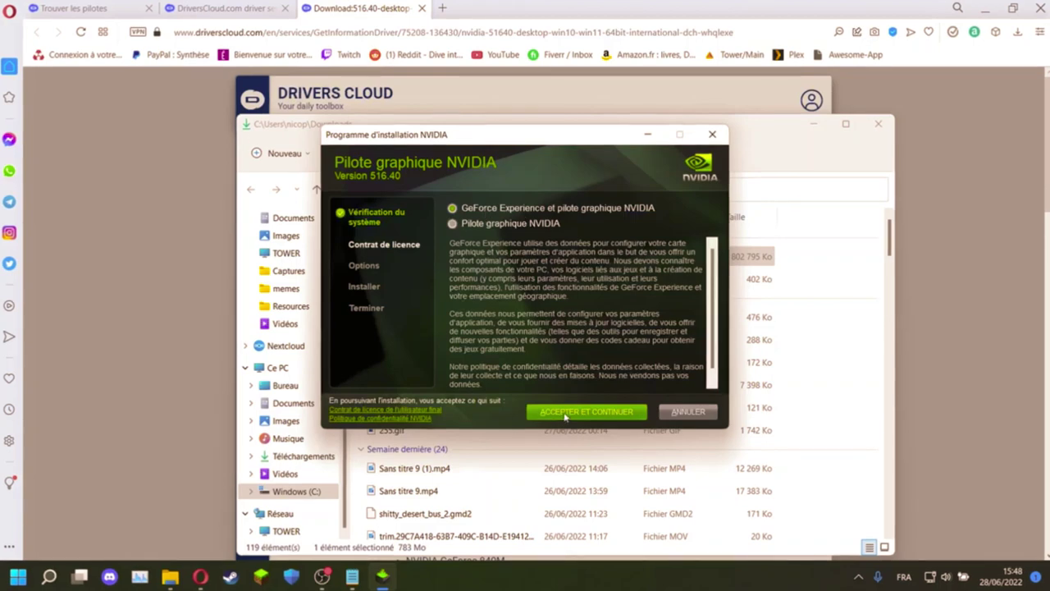
Step: Accept the NVIDIA licence, run the Express install of driver 516.40, then close the installer
{"action": "left_click", "coordinate": [568, 415]}
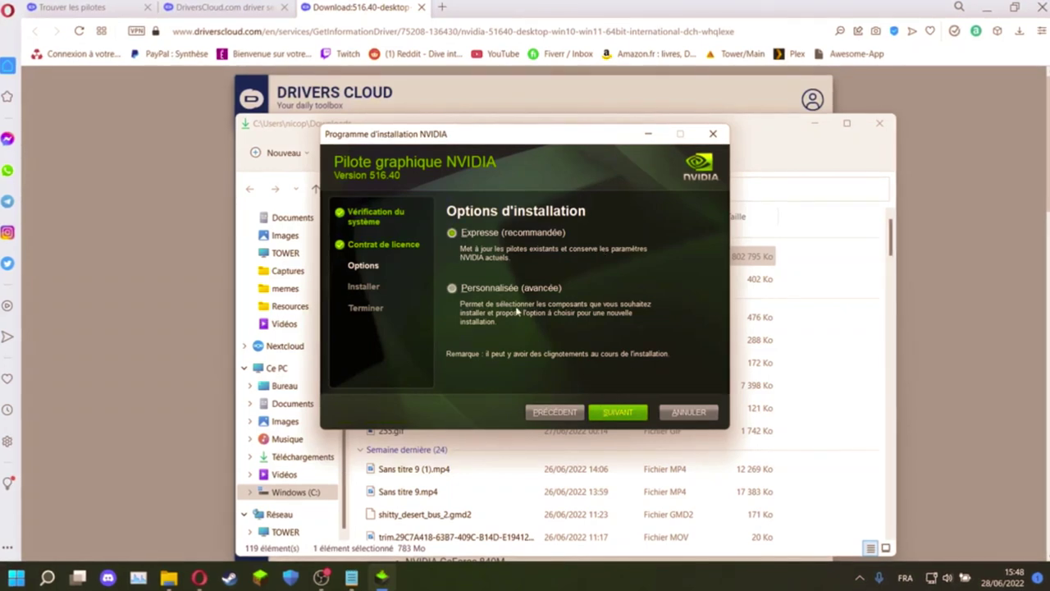
{"action": "left_click", "coordinate": [617, 411]}
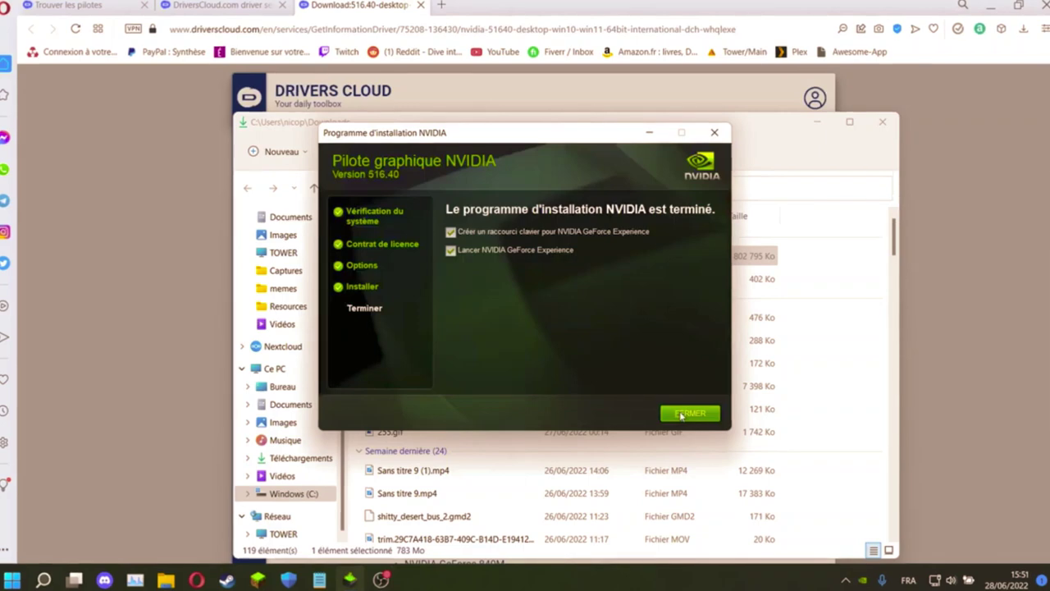
{"action": "left_click", "coordinate": [680, 414]}
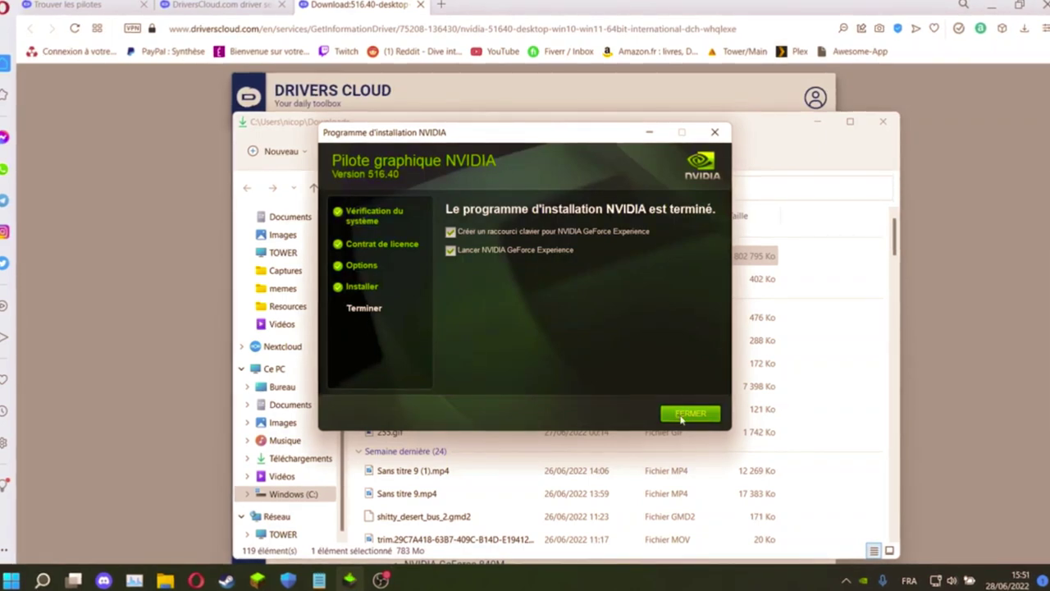
{"action": "left_click", "coordinate": [687, 414]}
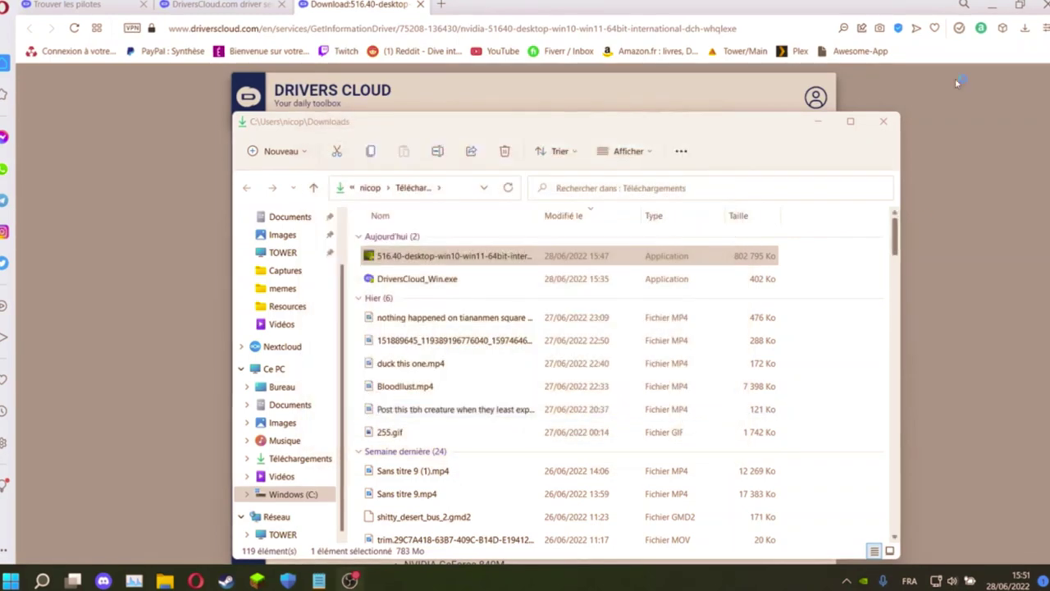
Step: Minimise the browser and Downloads folder, then launch GeForce Experience from its new desktop shortcut
{"action": "left_click", "coordinate": [994, 6]}
{"action": "left_click", "coordinate": [818, 122]}
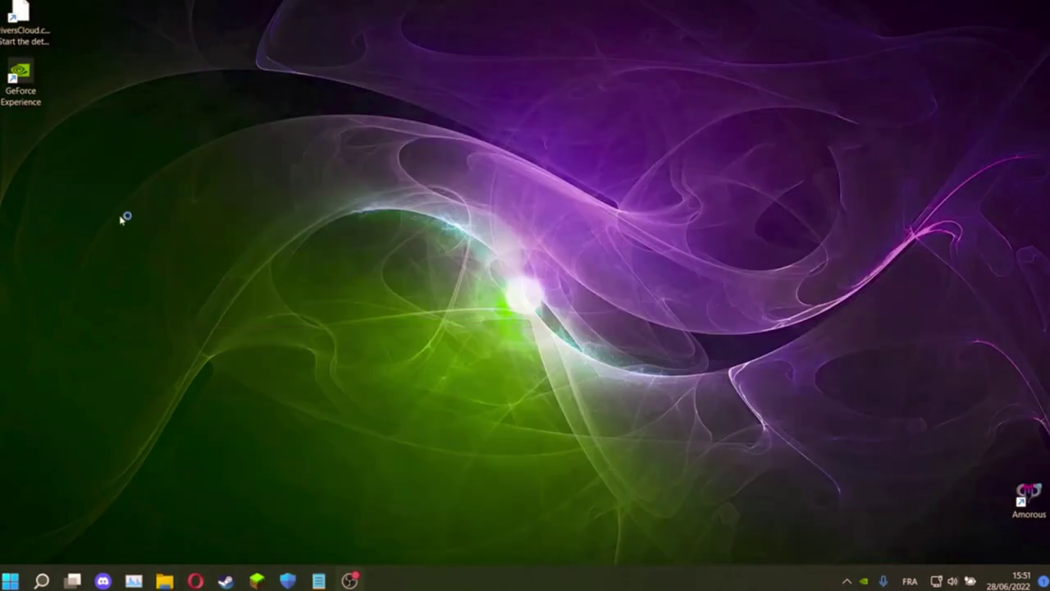
{"action": "double_click", "coordinate": [11, 77]}
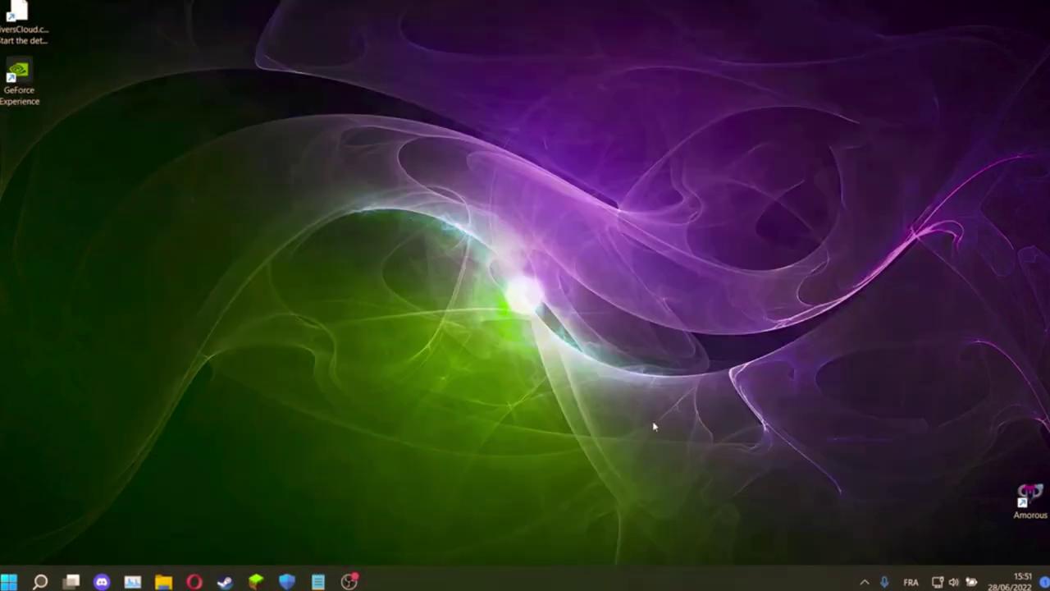
Step: Clear the desktop icon selection and bring the Opera browser back to the front
{"action": "left_click_drag", "start_coordinate": [320, 342], "coordinate": [0, 0]}
{"action": "left_click", "coordinate": [120, 212]}
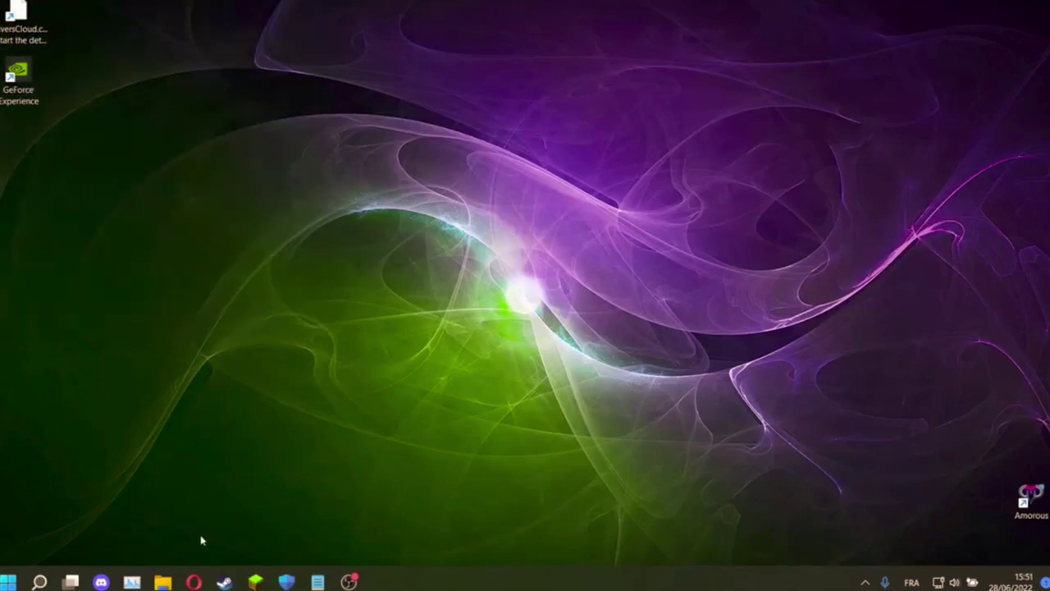
{"action": "left_click", "coordinate": [193, 582]}
Step: Scroll the DriversCloud results to the Motherboard section's Intel Comet Lake HECI Controller 2210.2.80.0 driver
{"action": "left_click", "coordinate": [281, 12]}
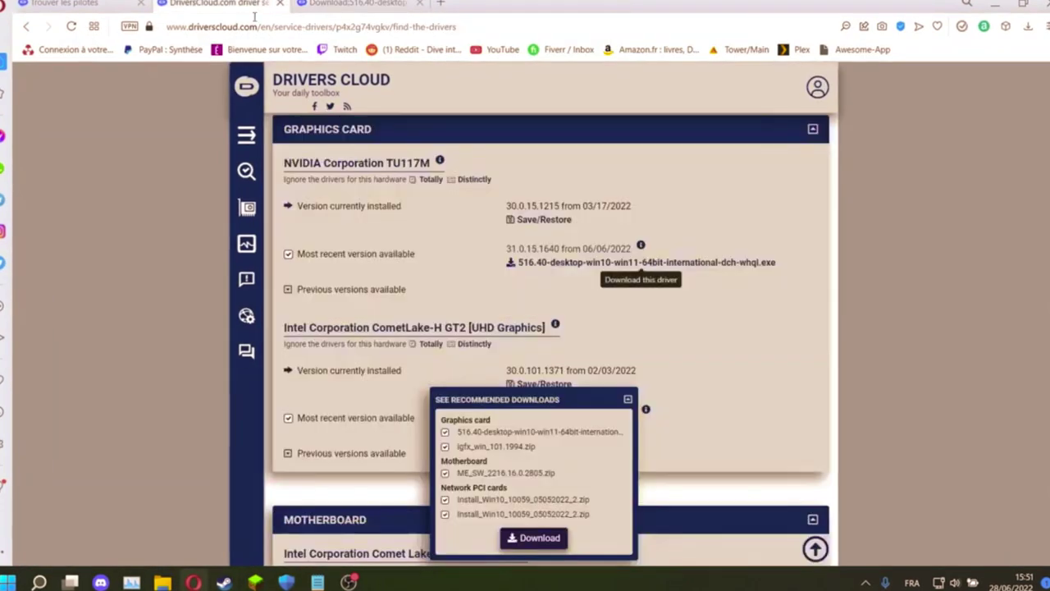
{"action": "scroll", "coordinate": [963, 257], "scroll_direction": "down", "scroll_amount": 1}
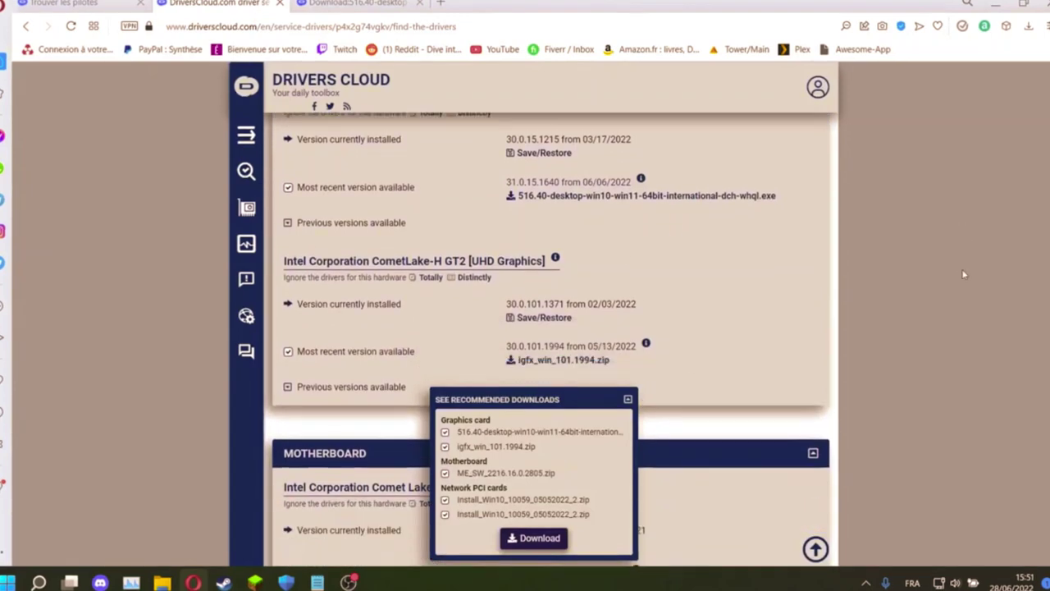
{"action": "left_click_drag", "start_coordinate": [812, 238], "coordinate": [785, 368]}
{"action": "left_click", "coordinate": [795, 289]}
{"action": "left_click", "coordinate": [831, 234]}
{"action": "scroll", "coordinate": [831, 234], "scroll_direction": "down", "scroll_amount": 2}
{"action": "scroll", "coordinate": [831, 254], "scroll_direction": "down", "scroll_amount": 2}
{"action": "scroll", "coordinate": [837, 253], "scroll_direction": "down", "scroll_amount": 1}
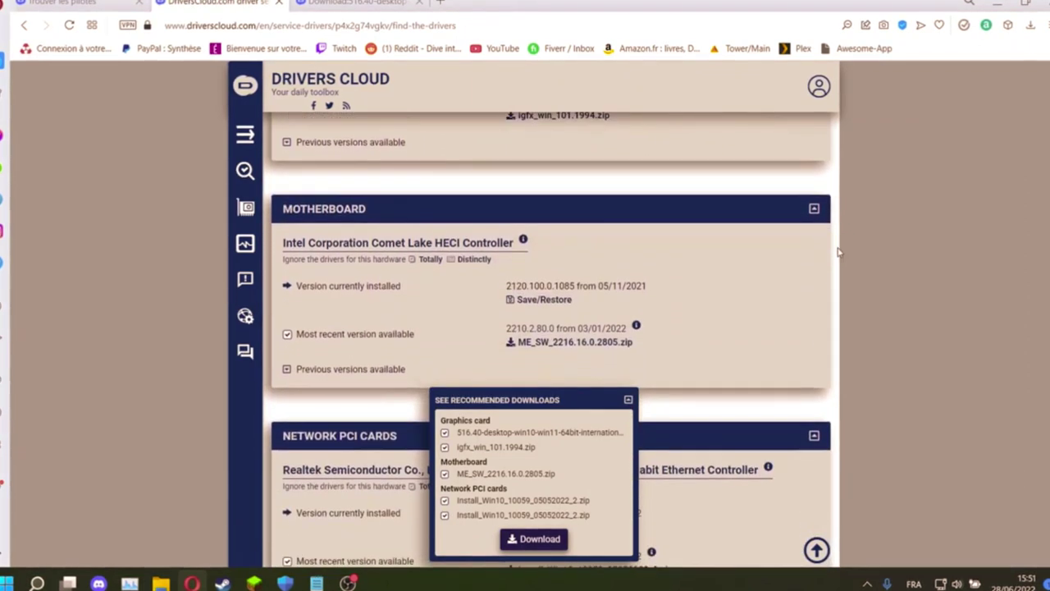